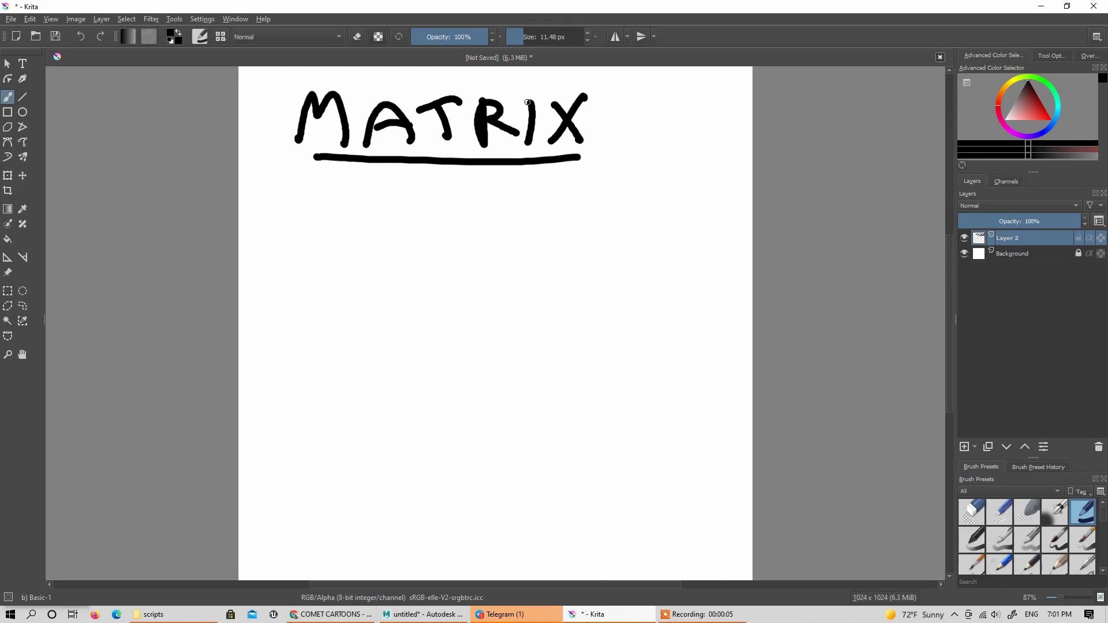
Switch from Krita to the Maya scene holding the cube and arm joint chain
{"action": "left_click", "coordinate": [432, 616]}
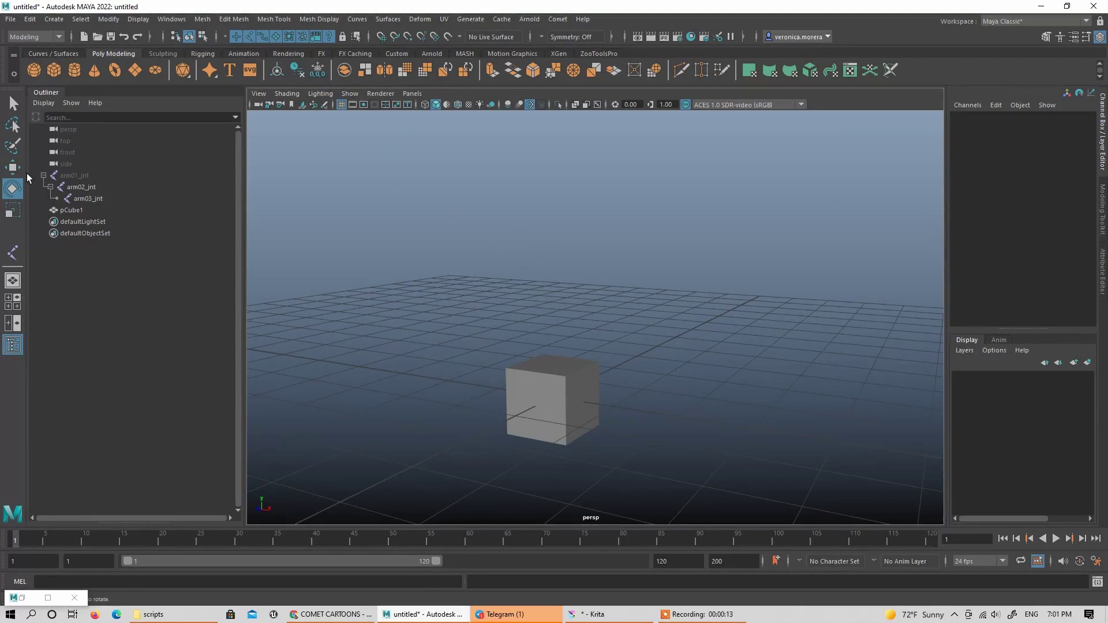
Activate the Move tool, tumble the perspective view, and select pCube1
{"action": "key", "text": "w"}
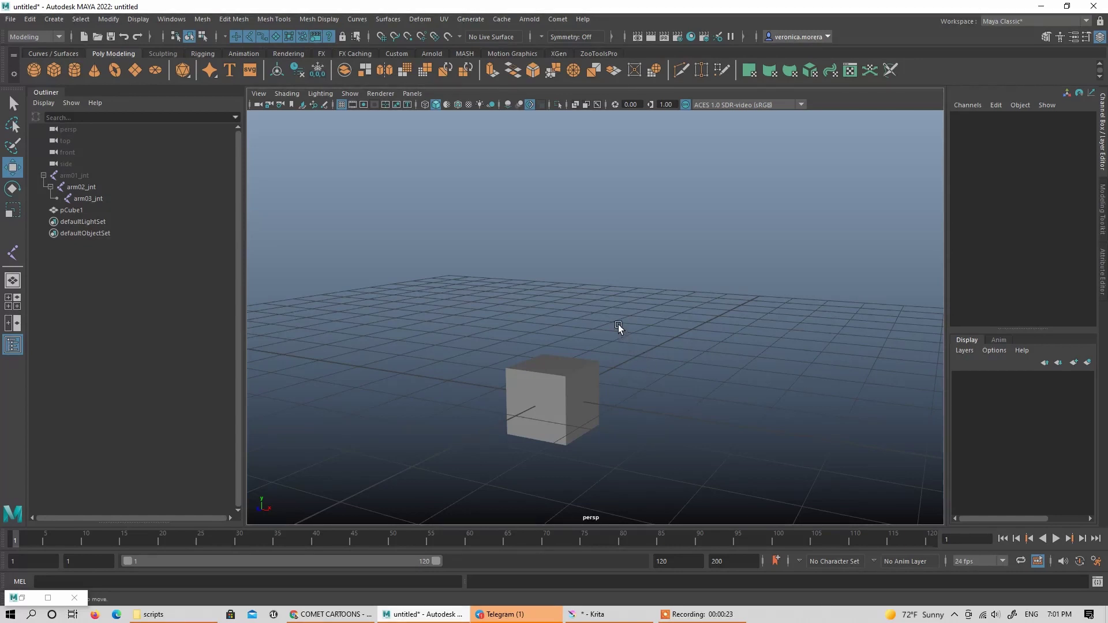
{"action": "left_click_drag", "start_coordinate": [618, 328], "coordinate": [604, 346], "text": "alt"}
{"action": "left_click", "coordinate": [581, 378]}
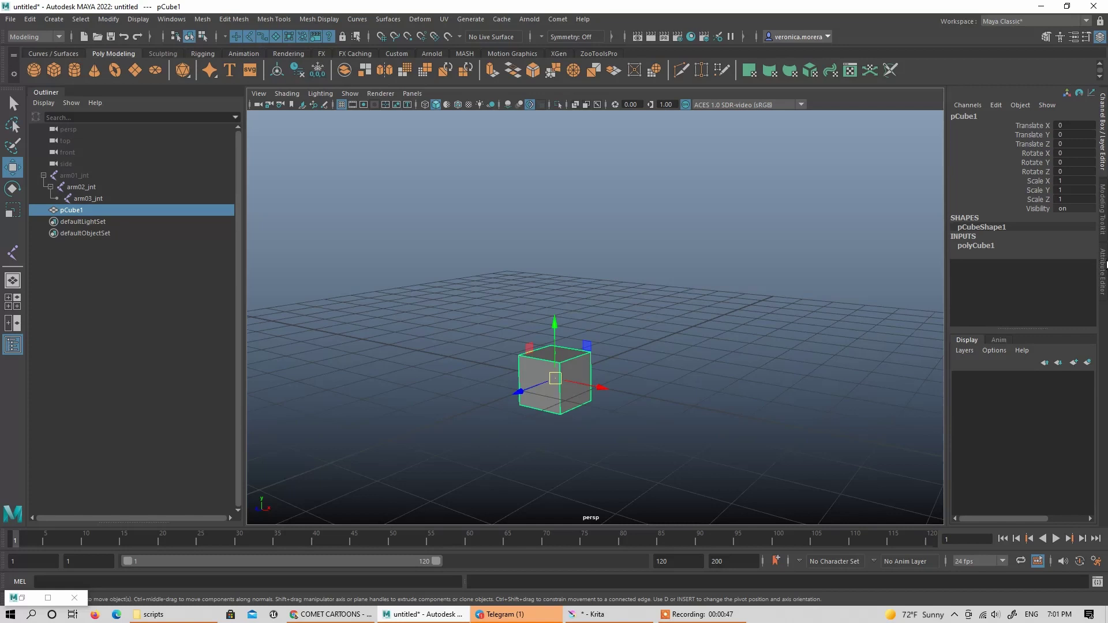
In the Attribute Editor, shear pCube1 along X to 2, then 1, then back to 0
{"action": "left_click", "coordinate": [1103, 272]}
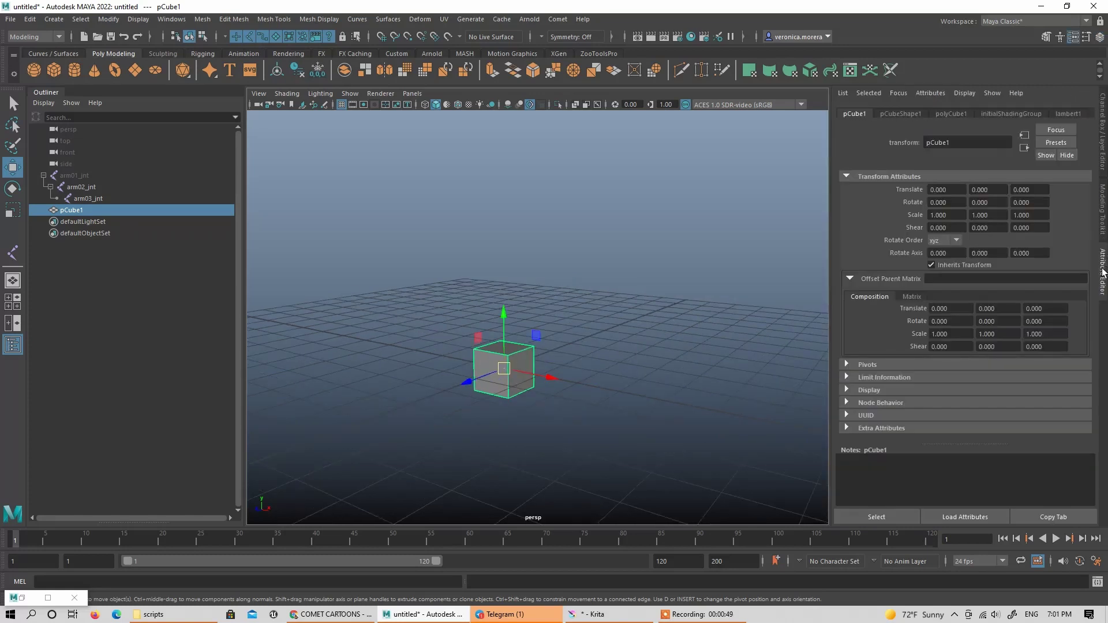
{"action": "left_click", "coordinate": [937, 227]}
{"action": "type", "text": "2"}
{"action": "key", "text": "Return"}
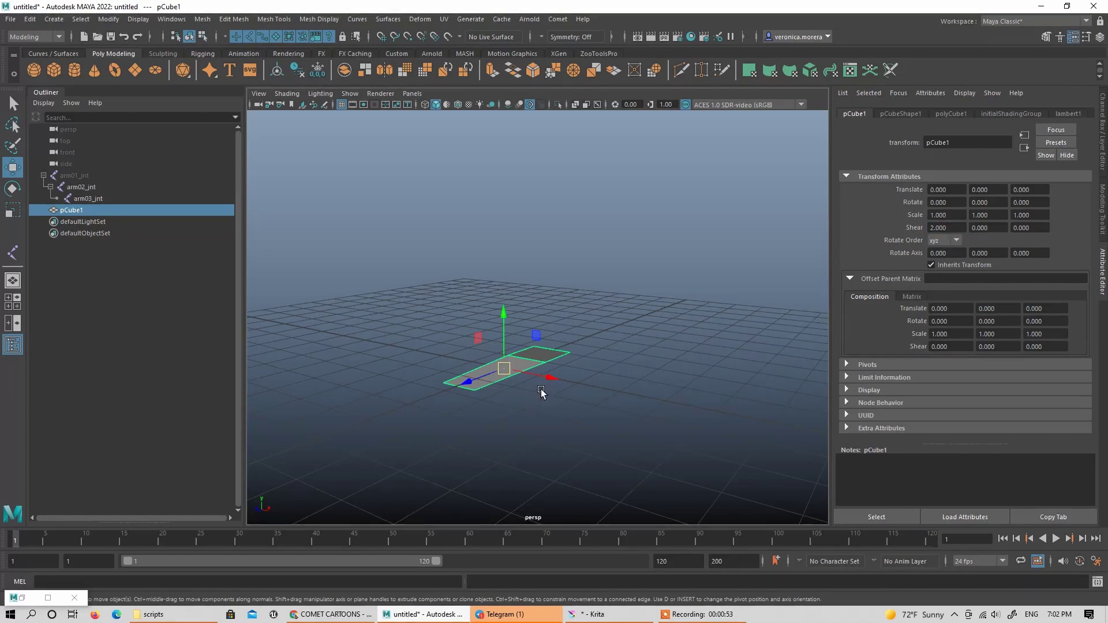
{"action": "left_click_drag", "start_coordinate": [539, 388], "coordinate": [634, 378], "text": "alt"}
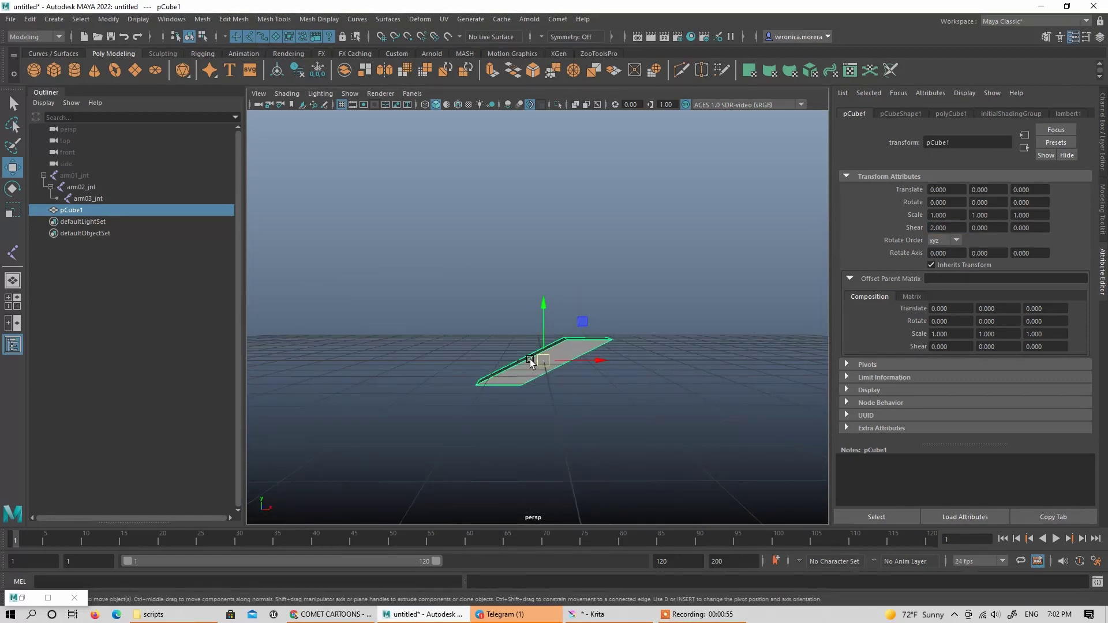
{"action": "left_click", "coordinate": [950, 227]}
{"action": "type", "text": "1"}
{"action": "key", "text": "Return"}
{"action": "double_click", "coordinate": [956, 228]}
{"action": "type", "text": "0"}
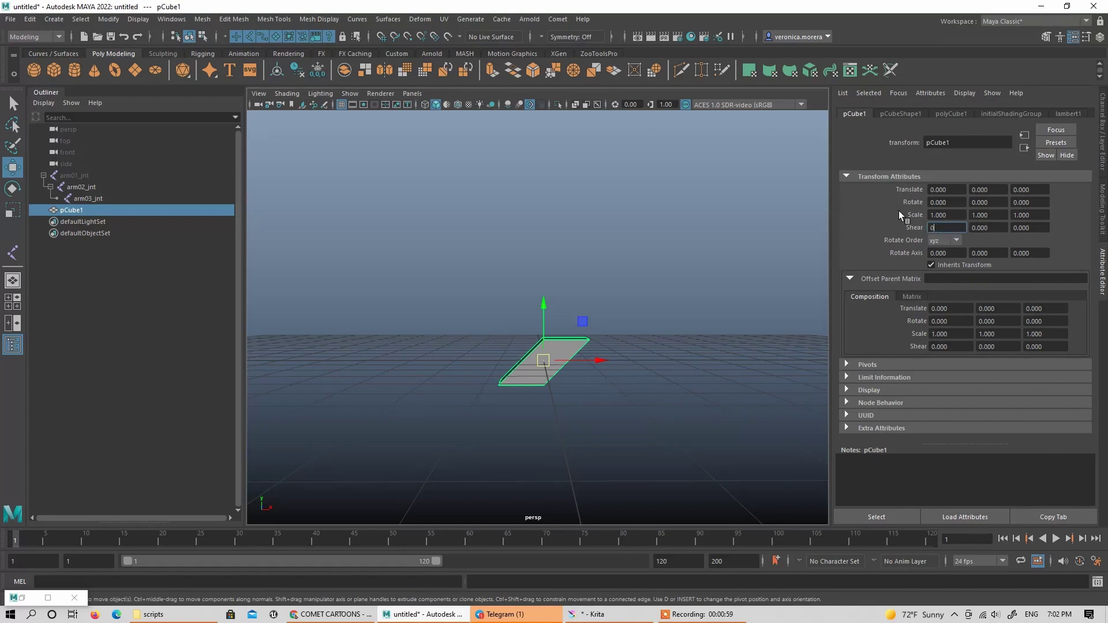
{"action": "key", "text": "Return"}
{"action": "left_click", "coordinate": [1103, 153]}
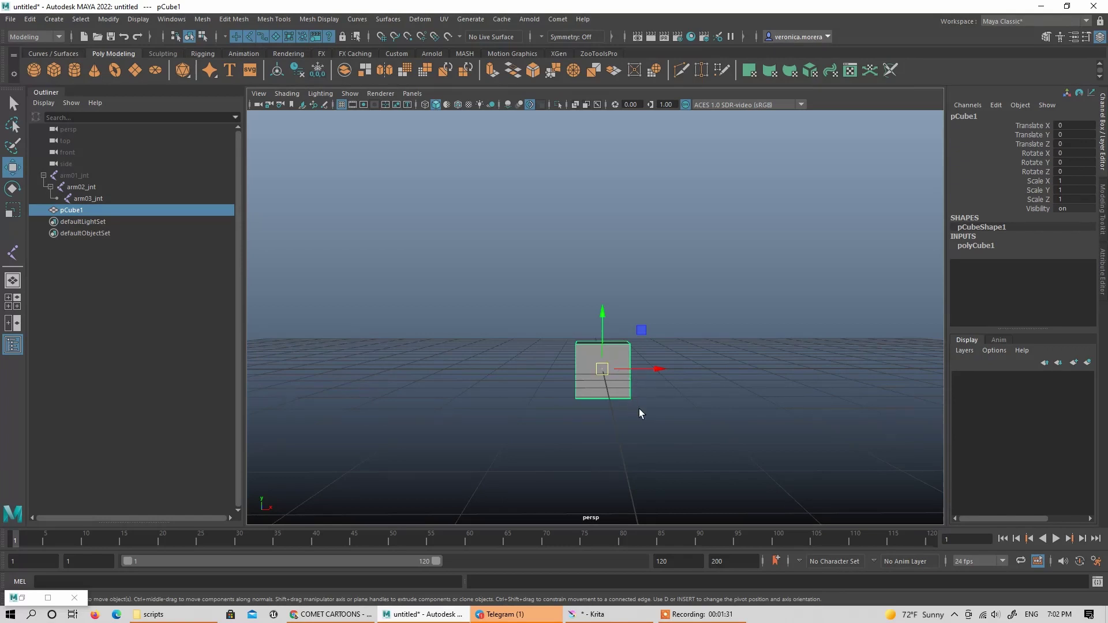
Show pCube1's Attribute Editor with the Offset Parent Matrix section collapsed and re-expanded
{"action": "left_click", "coordinate": [1103, 283]}
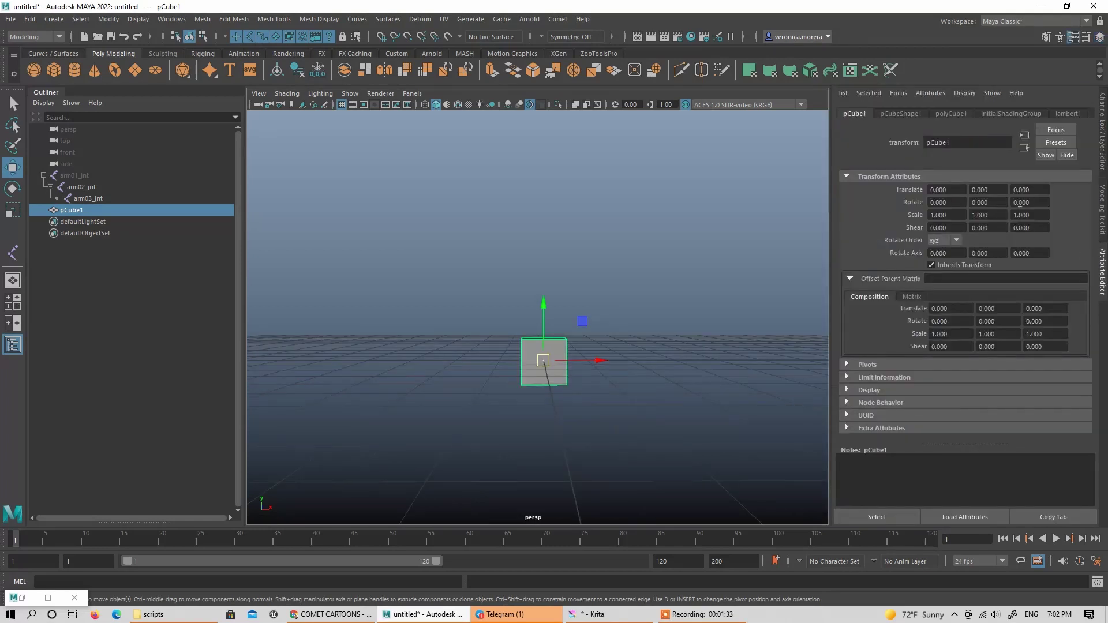
{"action": "left_click", "coordinate": [850, 278]}
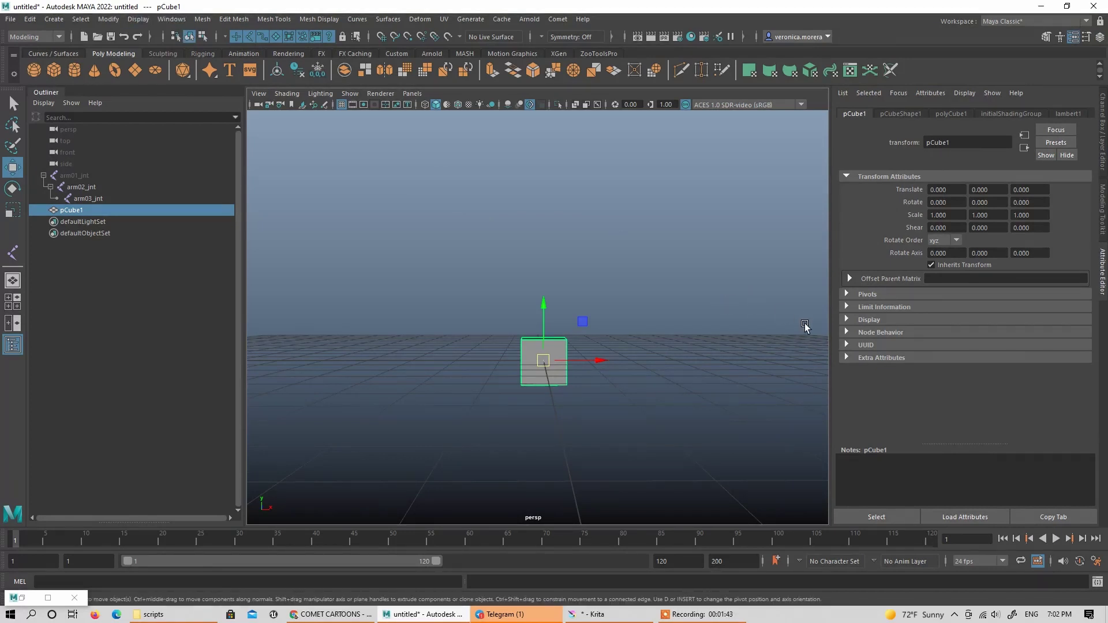
{"action": "left_click", "coordinate": [849, 278]}
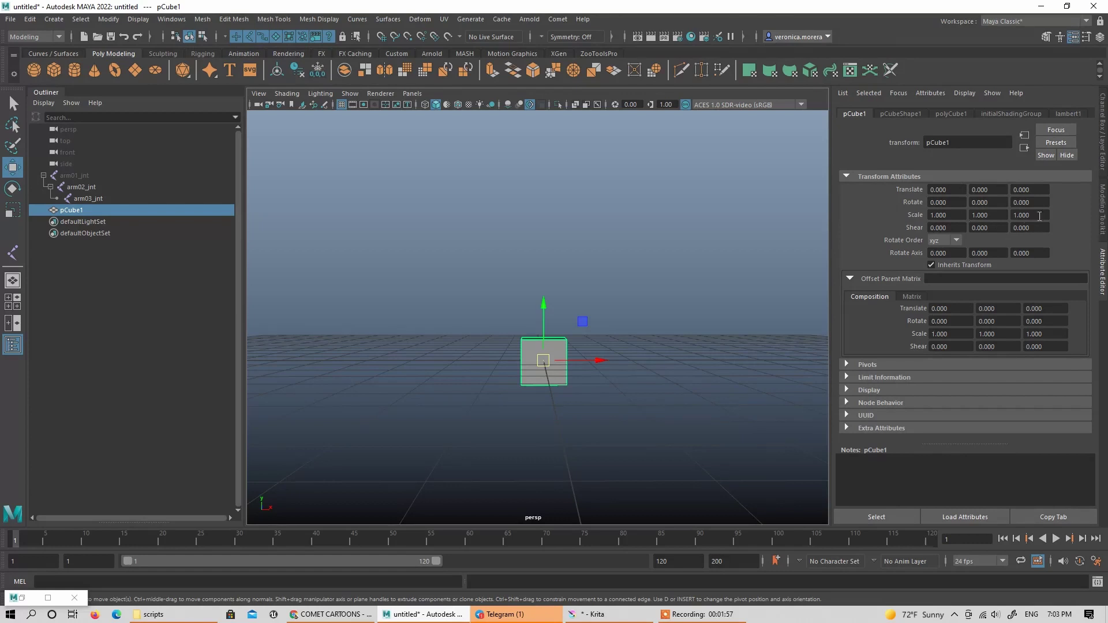
Set offset Translate X to 5, then lift pCube1 and set its Translate Y to 3
{"action": "left_click", "coordinate": [942, 308]}
{"action": "type", "text": "5"}
{"action": "key", "text": "Return"}
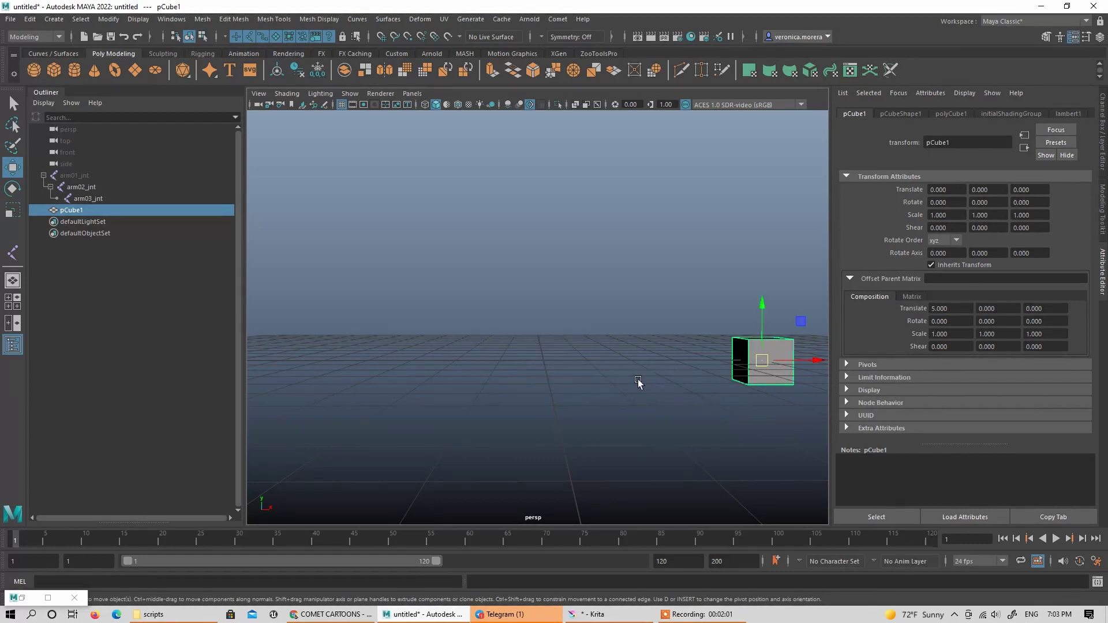
{"action": "left_click_drag", "start_coordinate": [559, 385], "coordinate": [591, 401], "text": "alt"}
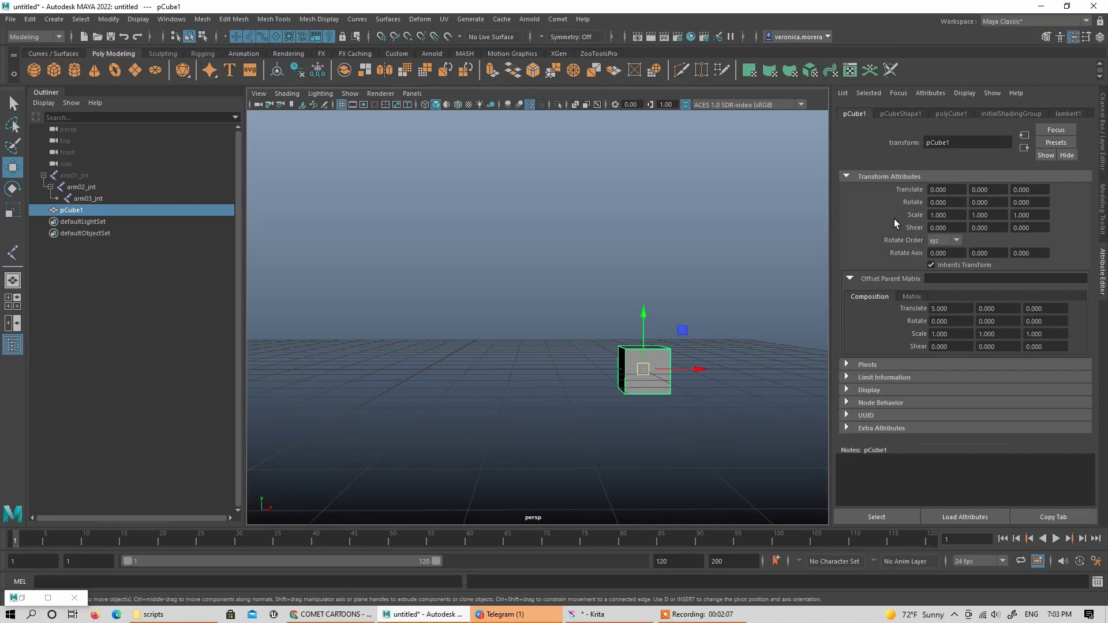
{"action": "left_click_drag", "start_coordinate": [643, 316], "coordinate": [643, 163]}
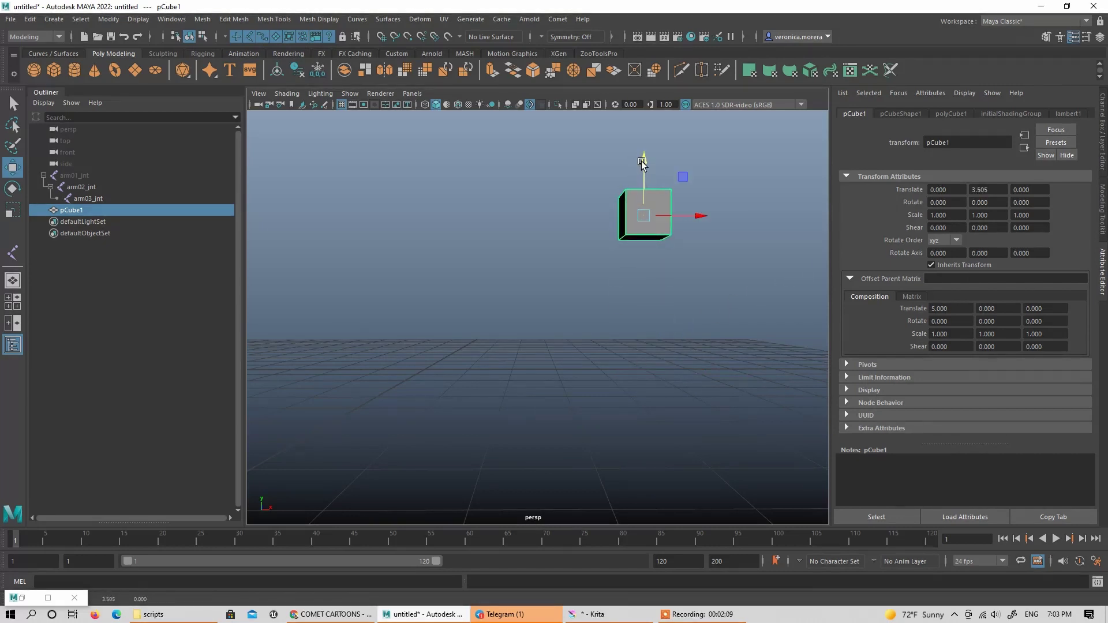
{"action": "double_click", "coordinate": [981, 189]}
{"action": "type", "text": "3"}
{"action": "key", "text": "Return"}
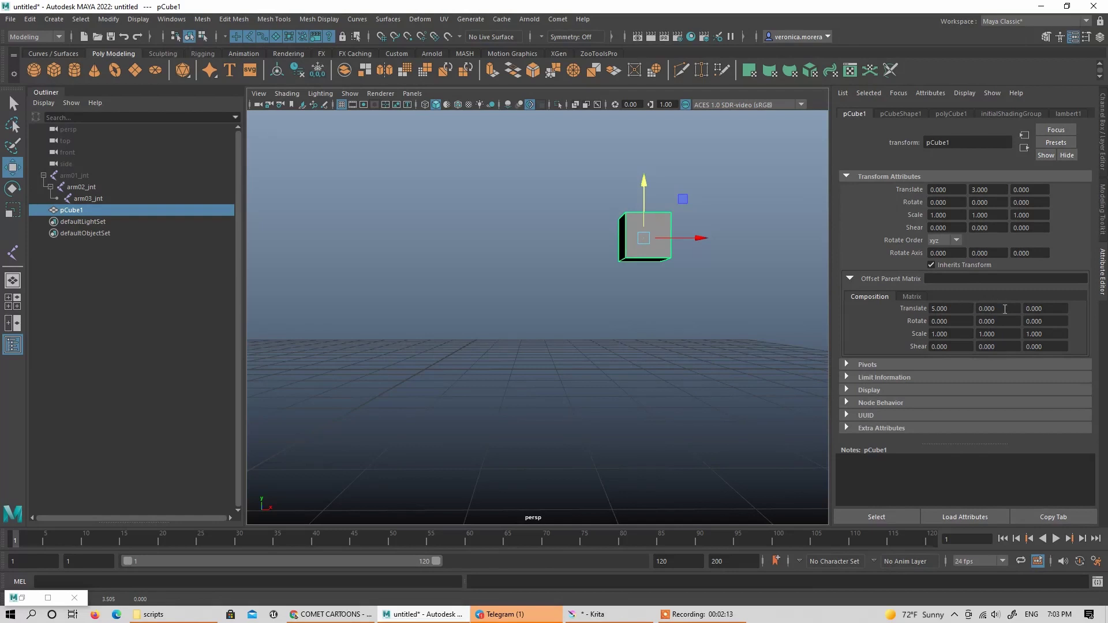
Change the offset to Translate Y 3 and X 0, then drag the cube away
{"action": "left_click", "coordinate": [1005, 309]}
{"action": "type", "text": "3"}
{"action": "key", "text": "Return"}
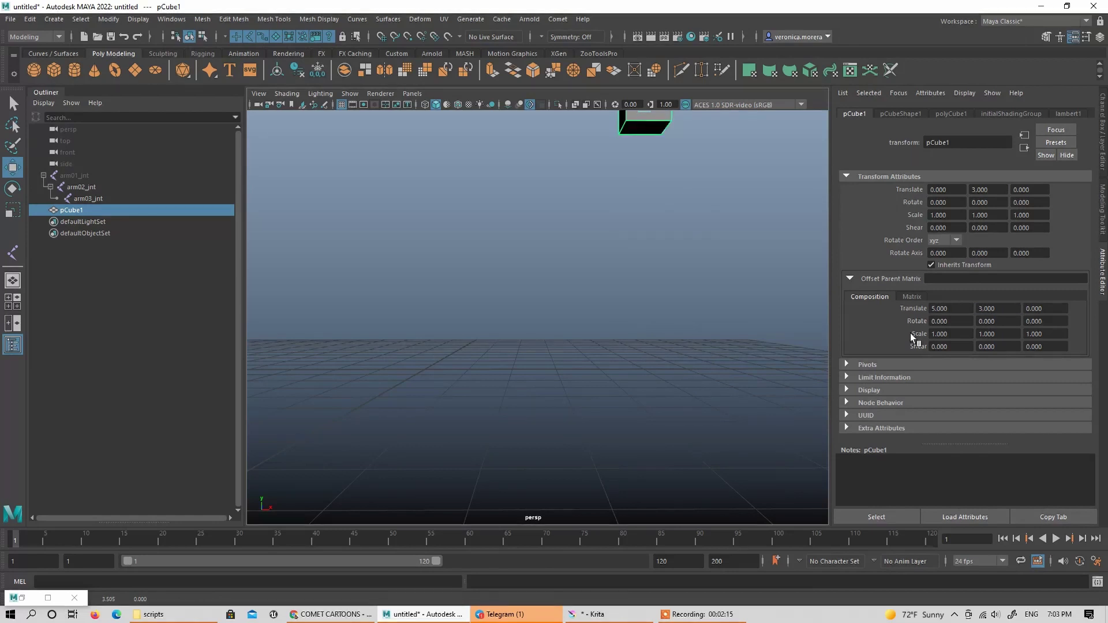
{"action": "left_click", "coordinate": [935, 308]}
{"action": "type", "text": "0"}
{"action": "key", "text": "Return"}
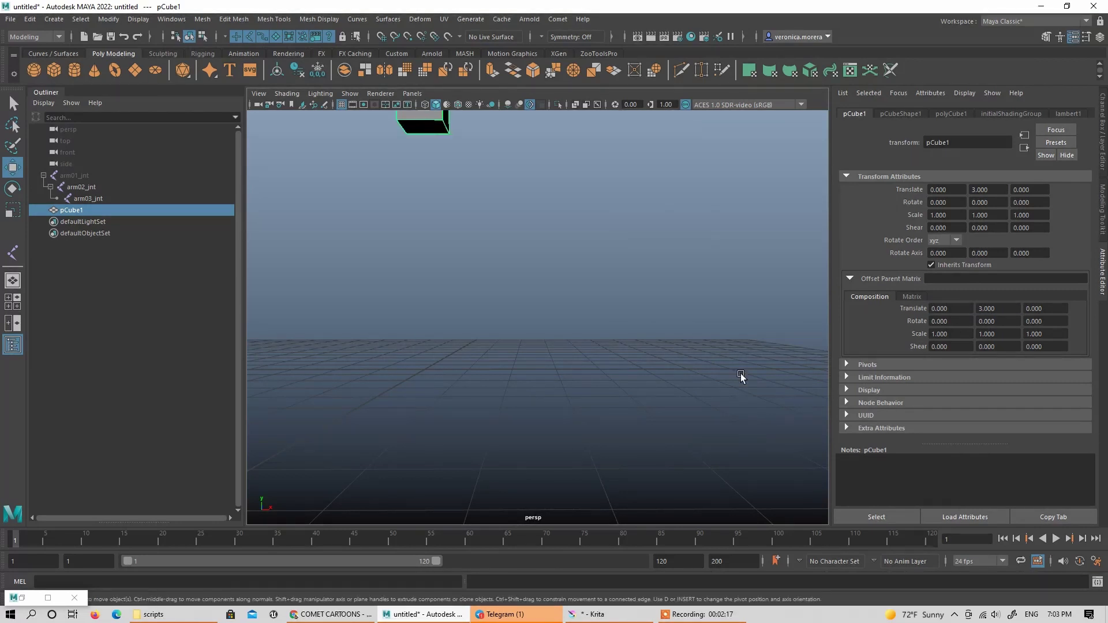
{"action": "key", "text": "f"}
{"action": "left_click_drag", "start_coordinate": [523, 209], "coordinate": [595, 269]}
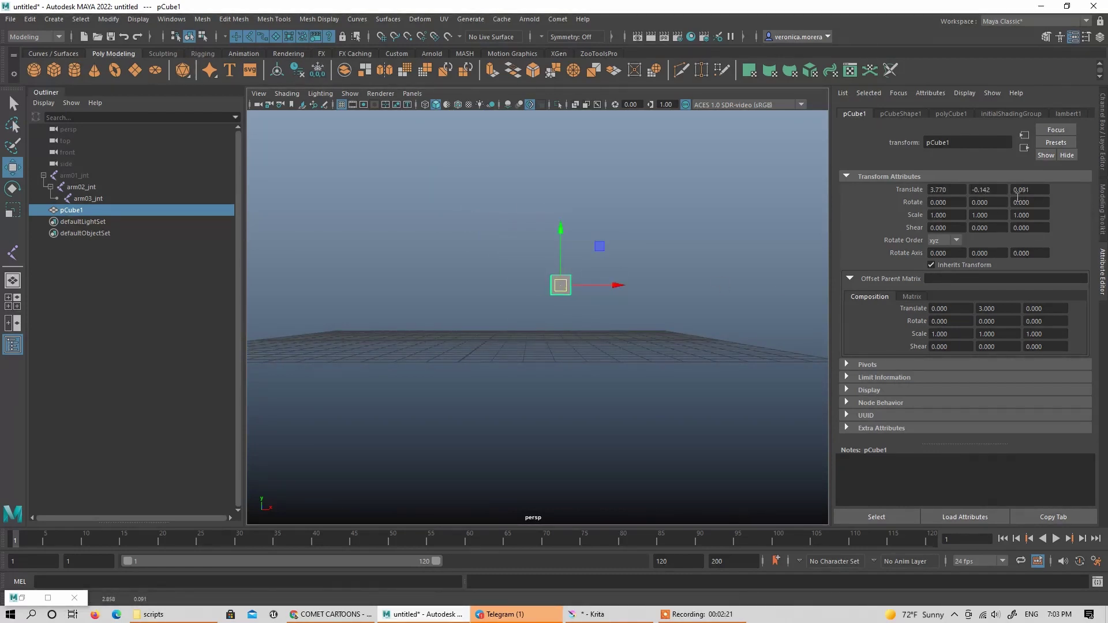
In Krita, draw the opening and closing brackets of the matrix
{"action": "left_click", "coordinate": [617, 620]}
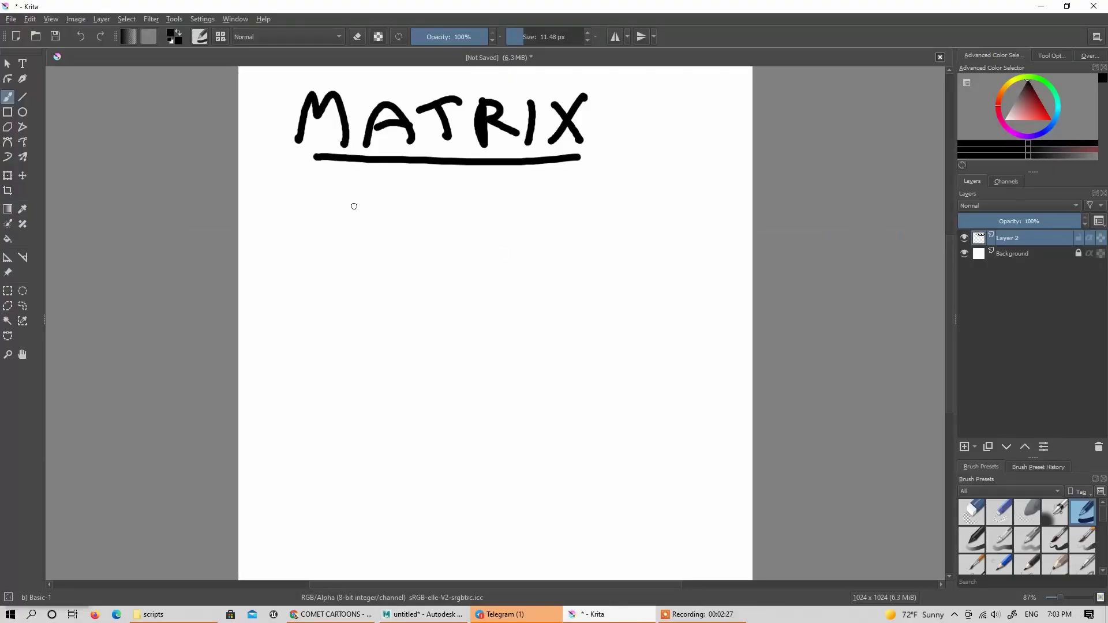
{"action": "mouse_move", "coordinate": [354, 212]}
{"action": "left_mouse_down"}
{"action": "mouse_move", "coordinate": [330, 212]}
{"action": "mouse_move", "coordinate": [320, 391]}
{"action": "mouse_move", "coordinate": [363, 392]}
{"action": "left_mouse_up"}
{"action": "mouse_move", "coordinate": [637, 205]}
{"action": "left_mouse_down"}
{"action": "mouse_move", "coordinate": [666, 223]}
{"action": "mouse_move", "coordinate": [660, 378]}
{"action": "mouse_move", "coordinate": [658, 390]}
{"action": "mouse_move", "coordinate": [631, 394]}
{"action": "left_mouse_up"}
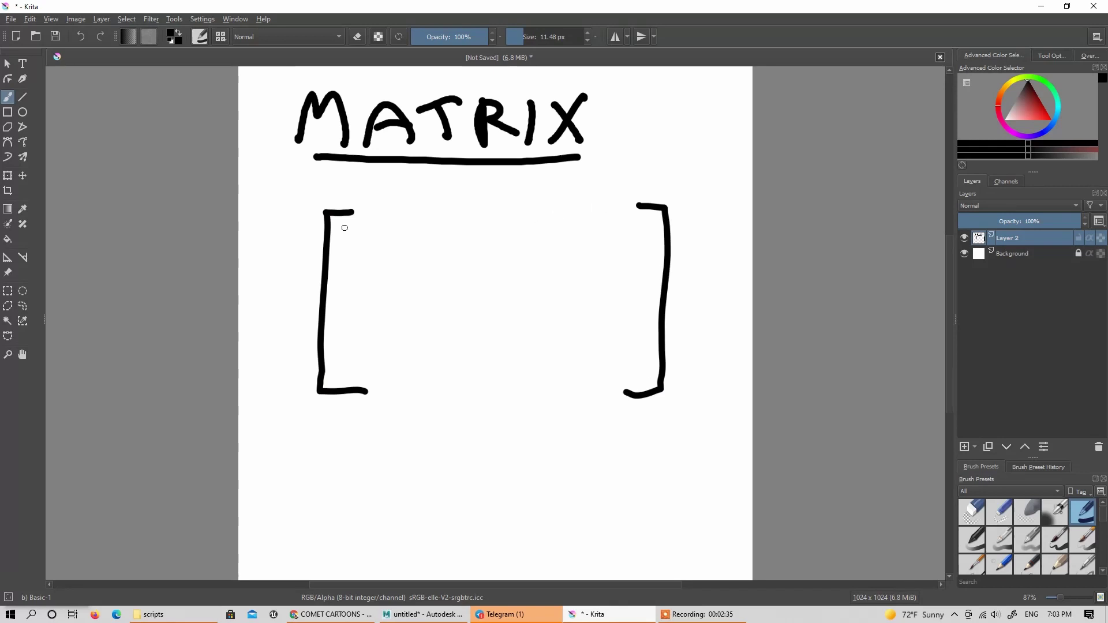
{"action": "left_click", "coordinate": [421, 614]}
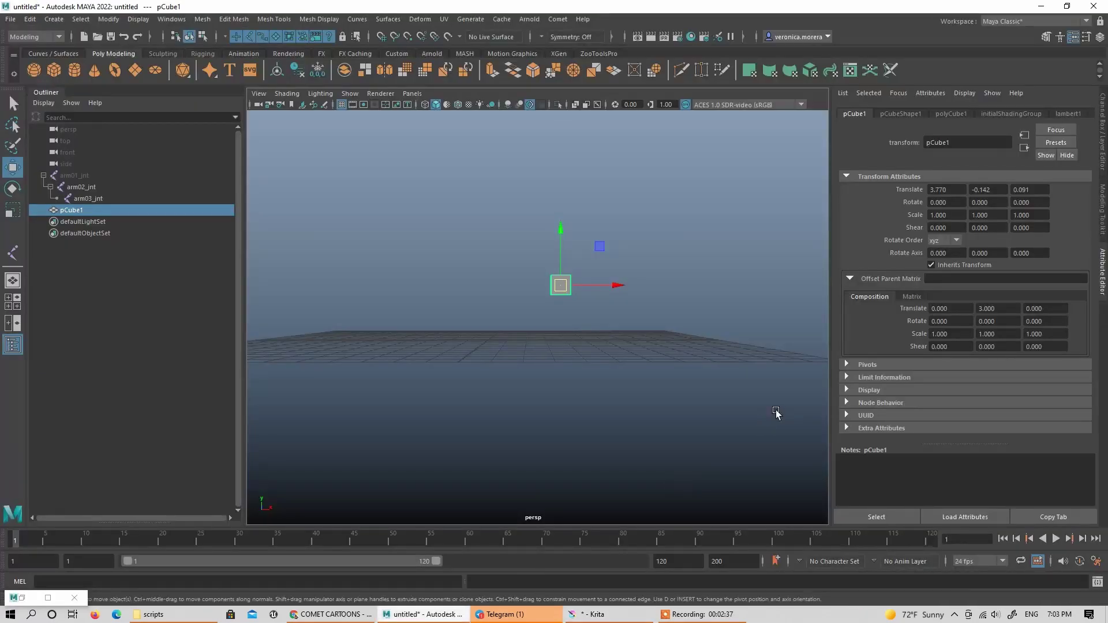
{"action": "left_click", "coordinate": [1042, 6]}
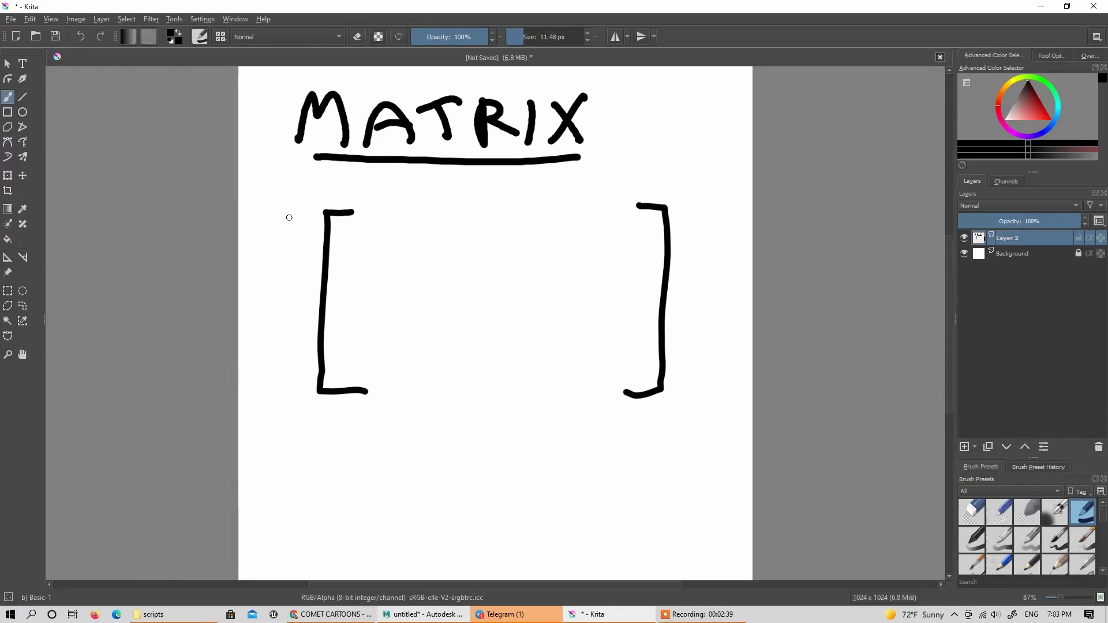
Write the T row with three zeros and label the columns x, y, z
{"action": "mouse_move", "coordinate": [289, 216]}
{"action": "left_mouse_down"}
{"action": "mouse_move", "coordinate": [296, 252]}
{"action": "mouse_move", "coordinate": [309, 237]}
{"action": "left_mouse_up"}
{"action": "mouse_move", "coordinate": [389, 227]}
{"action": "left_mouse_down"}
{"action": "mouse_move", "coordinate": [406, 230]}
{"action": "mouse_move", "coordinate": [392, 227]}
{"action": "left_mouse_up"}
{"action": "left_click_drag", "start_coordinate": [504, 227], "coordinate": [509, 228]}
{"action": "mouse_move", "coordinate": [594, 225]}
{"action": "left_mouse_down"}
{"action": "mouse_move", "coordinate": [607, 222]}
{"action": "mouse_move", "coordinate": [586, 221]}
{"action": "left_mouse_up"}
{"action": "left_click_drag", "start_coordinate": [387, 189], "coordinate": [402, 206]}
{"action": "left_click_drag", "start_coordinate": [393, 212], "coordinate": [402, 191]}
{"action": "left_click_drag", "start_coordinate": [495, 194], "coordinate": [501, 215]}
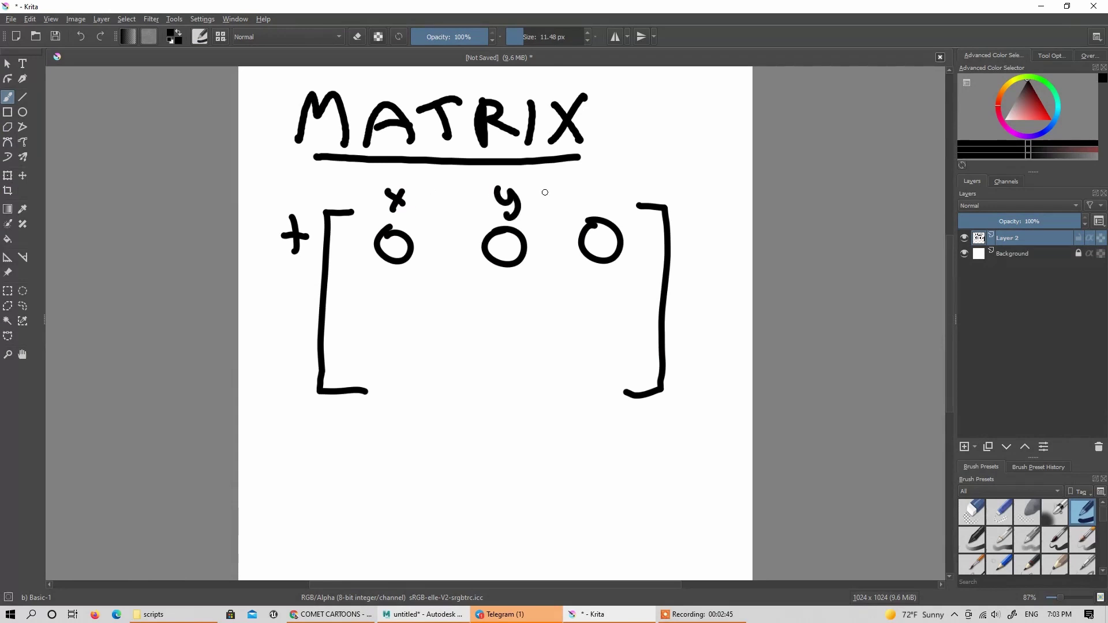
{"action": "left_click_drag", "start_coordinate": [576, 190], "coordinate": [600, 207]}
Add the R row of zeros and the S row of ones
{"action": "left_click_drag", "start_coordinate": [283, 271], "coordinate": [309, 302]}
{"action": "left_click_drag", "start_coordinate": [402, 286], "coordinate": [398, 280]}
{"action": "left_click_drag", "start_coordinate": [522, 280], "coordinate": [507, 281]}
{"action": "mouse_move", "coordinate": [620, 282]}
{"action": "left_mouse_down"}
{"action": "mouse_move", "coordinate": [603, 284]}
{"action": "mouse_move", "coordinate": [627, 282]}
{"action": "left_mouse_up"}
{"action": "left_click_drag", "start_coordinate": [305, 324], "coordinate": [280, 352]}
{"action": "left_click_drag", "start_coordinate": [402, 317], "coordinate": [401, 344]}
{"action": "left_click_drag", "start_coordinate": [519, 325], "coordinate": [521, 353]}
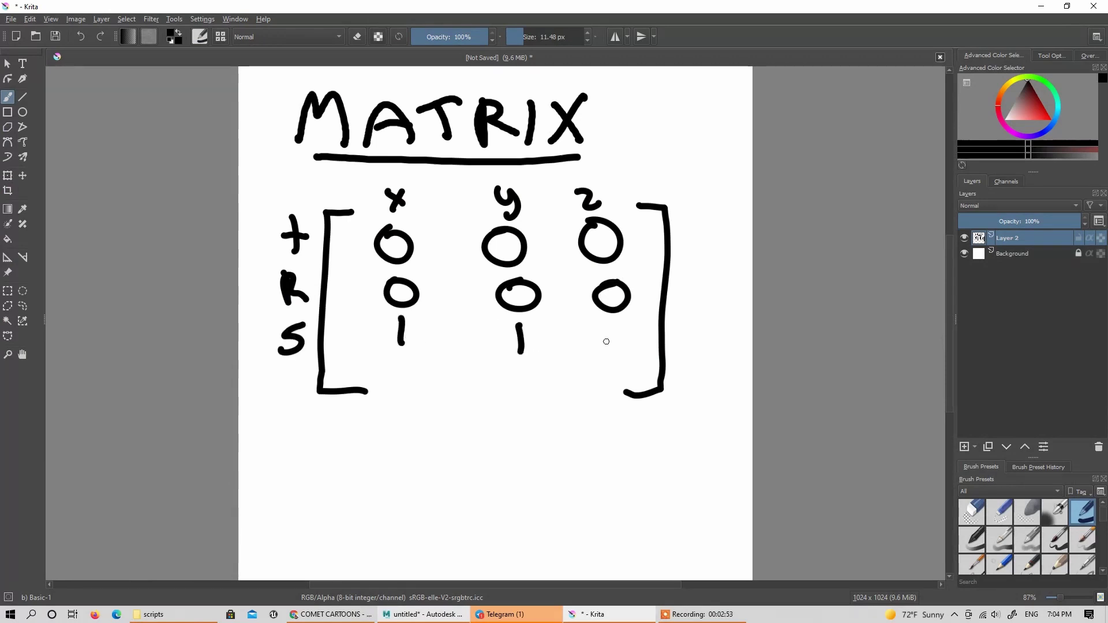
{"action": "left_click_drag", "start_coordinate": [619, 326], "coordinate": [621, 351]}
Add the SH shear row label with zeros across its columns
{"action": "left_click_drag", "start_coordinate": [270, 373], "coordinate": [253, 397]}
{"action": "mouse_move", "coordinate": [281, 372]}
{"action": "left_mouse_down"}
{"action": "mouse_move", "coordinate": [280, 399]}
{"action": "mouse_move", "coordinate": [306, 382]}
{"action": "left_mouse_up"}
{"action": "left_click_drag", "start_coordinate": [300, 366], "coordinate": [300, 398]}
{"action": "mouse_move", "coordinate": [412, 360]}
{"action": "left_mouse_down"}
{"action": "mouse_move", "coordinate": [392, 374]}
{"action": "mouse_move", "coordinate": [411, 363]}
{"action": "left_mouse_up"}
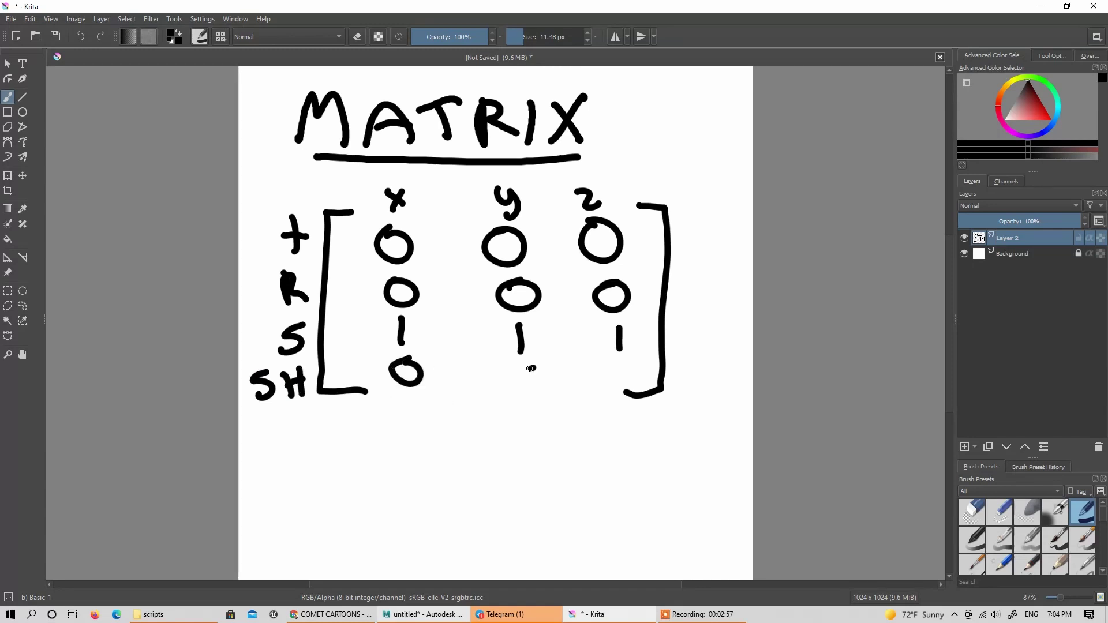
{"action": "left_click_drag", "start_coordinate": [532, 367], "coordinate": [535, 369]}
{"action": "mouse_move", "coordinate": [617, 370]}
{"action": "left_mouse_down"}
{"action": "mouse_move", "coordinate": [600, 379]}
{"action": "mouse_move", "coordinate": [627, 371]}
{"action": "left_mouse_up"}
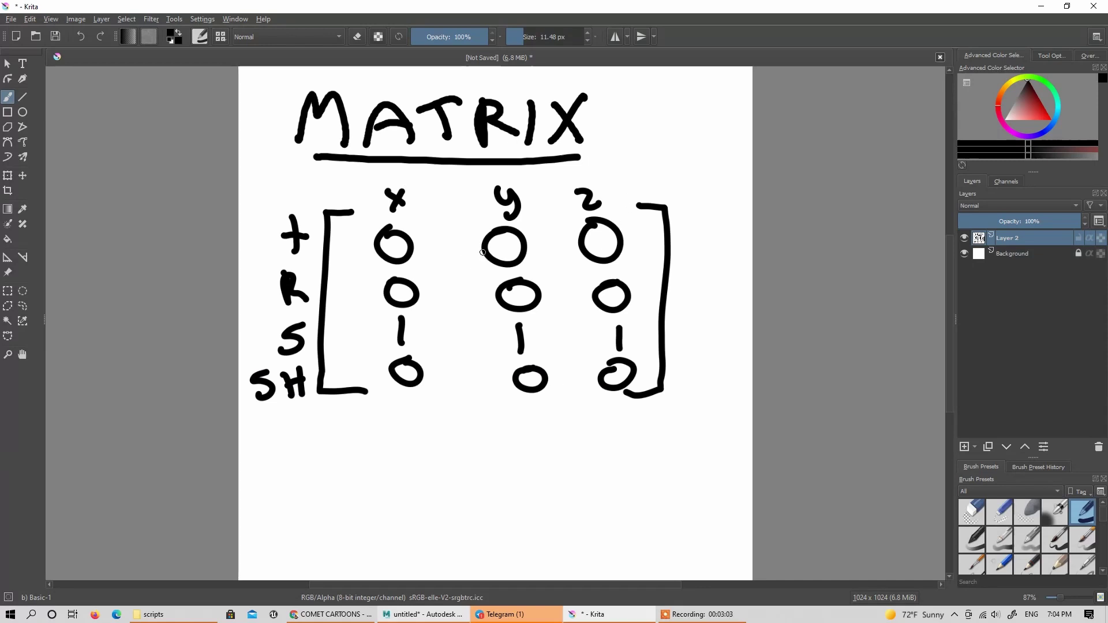
Back in Maya, zero pCube1's offset Translate Y and its Translate X, Y, Z
{"action": "left_click", "coordinate": [452, 616]}
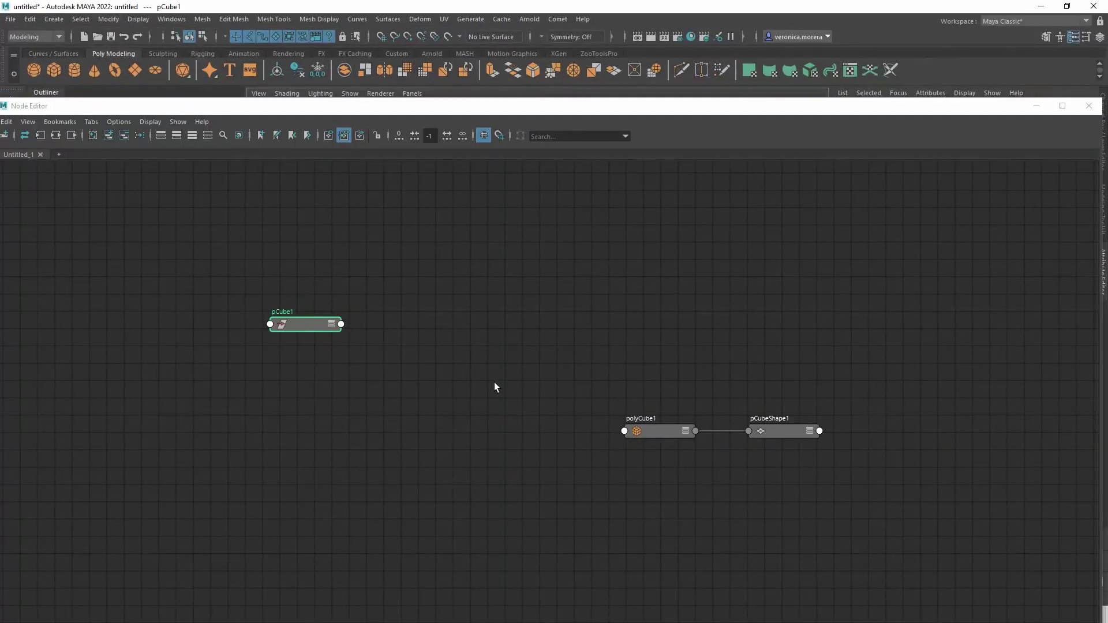
{"action": "left_click", "coordinate": [1089, 105]}
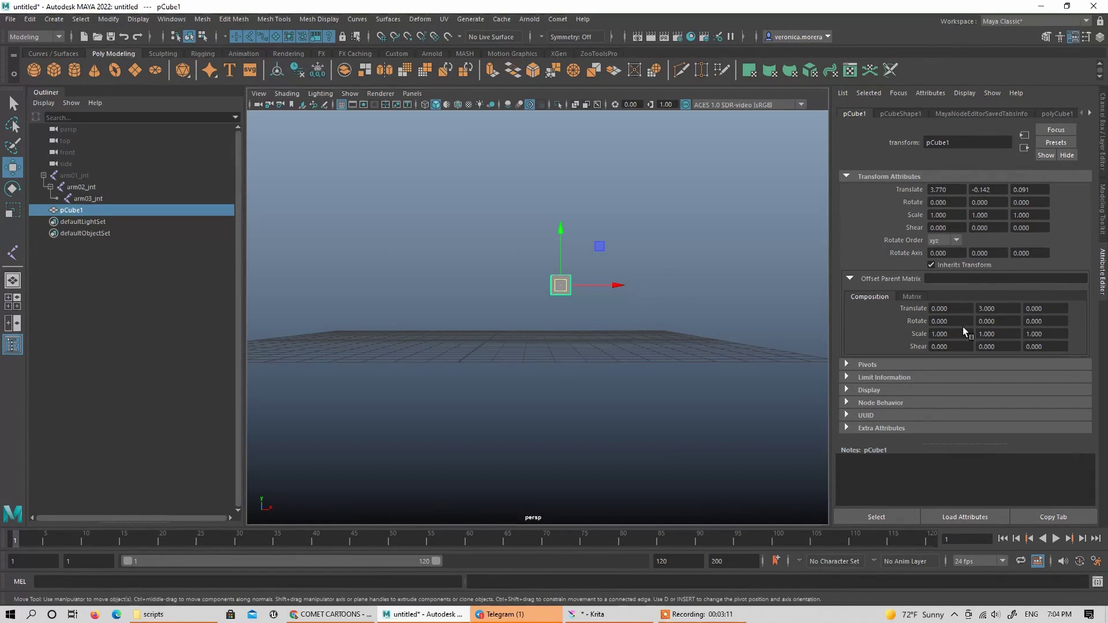
{"action": "double_click", "coordinate": [994, 308]}
{"action": "type", "text": "0"}
{"action": "key", "text": "Return"}
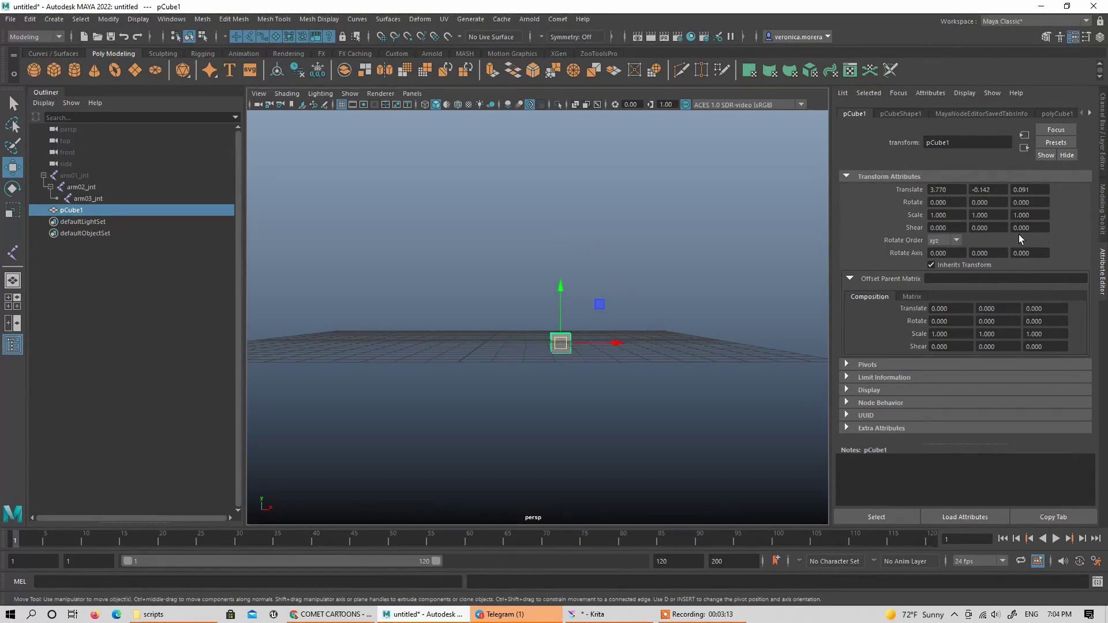
{"action": "double_click", "coordinate": [989, 189]}
{"action": "type", "text": "0"}
{"action": "key", "text": "Tab"}
{"action": "type", "text": "0"}
{"action": "double_click", "coordinate": [941, 189]}
{"action": "type", "text": "0"}
{"action": "key", "text": "Return"}
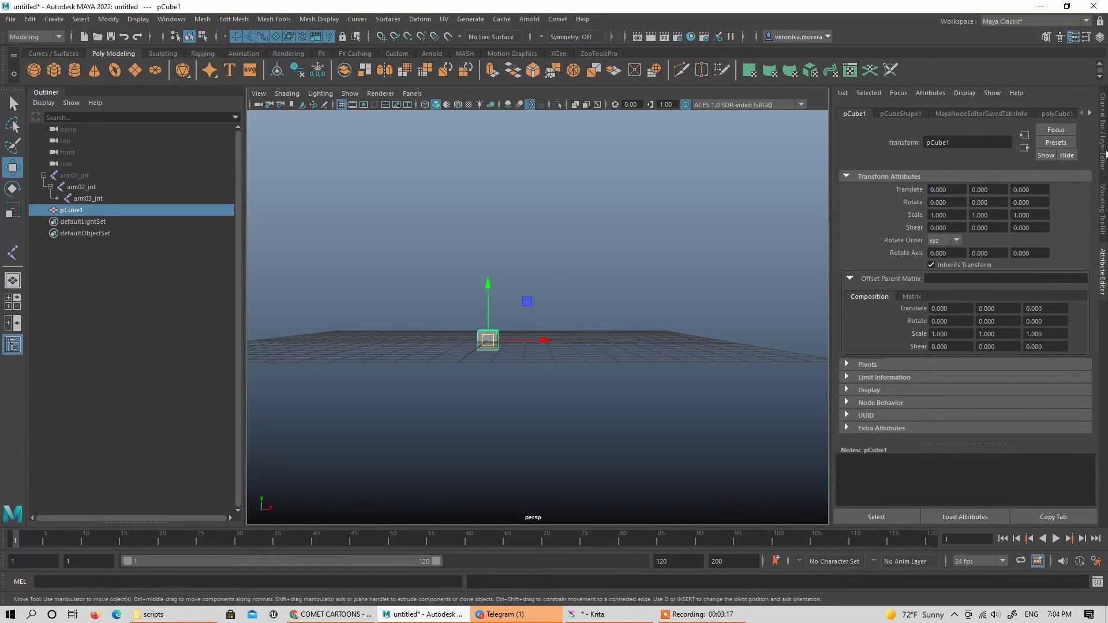
{"action": "left_click", "coordinate": [1104, 152]}
Duplicate pCube1 as pCube2 and slide the copy along X to 2.388
{"action": "left_click_drag", "start_coordinate": [732, 321], "coordinate": [570, 312], "text": "alt"}
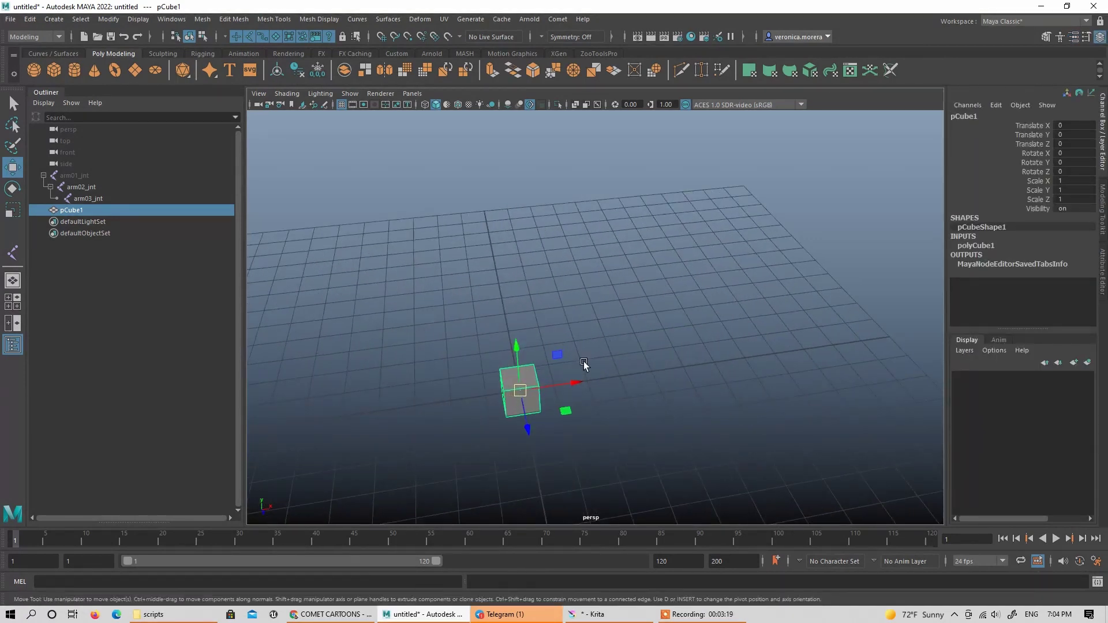
{"action": "left_click_drag", "start_coordinate": [584, 363], "coordinate": [558, 333], "text": "alt"}
{"action": "key", "text": "ctrl+d"}
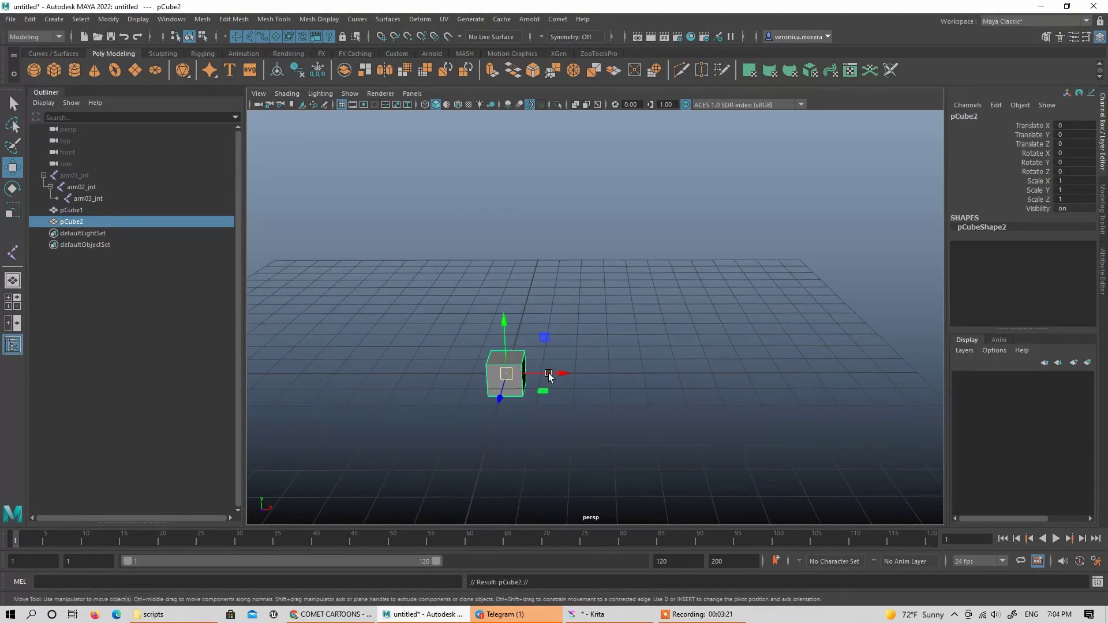
{"action": "left_click_drag", "start_coordinate": [534, 377], "coordinate": [616, 375]}
{"action": "left_click", "coordinate": [504, 378]}
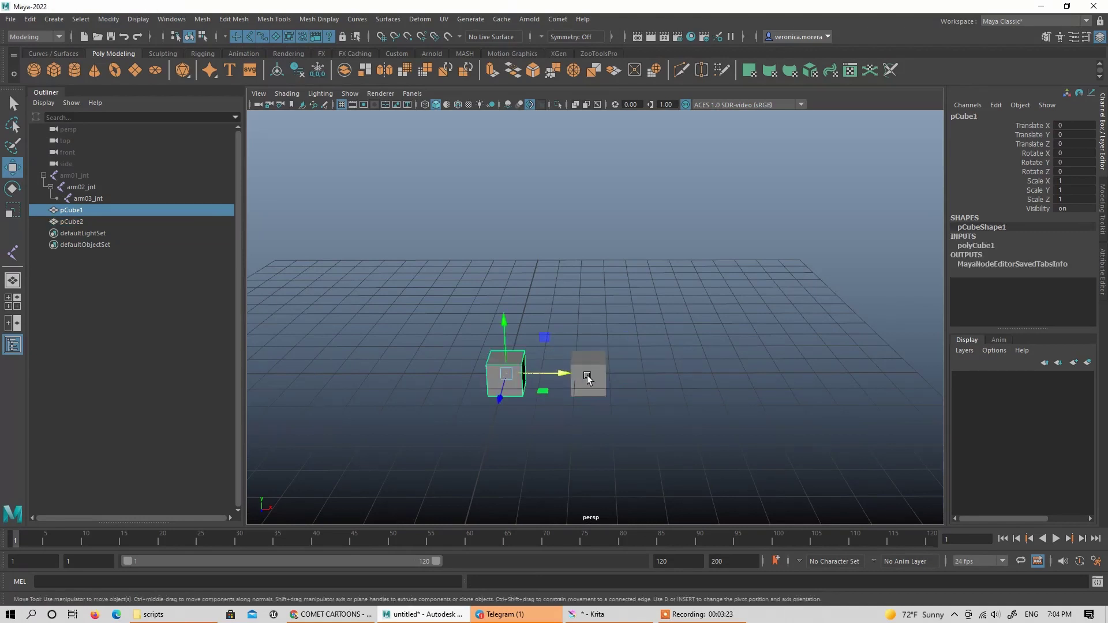
{"action": "left_click", "coordinate": [570, 346]}
Hide the grid and parent pCube2 under pCube1 in the Outliner
{"action": "left_click", "coordinate": [341, 105]}
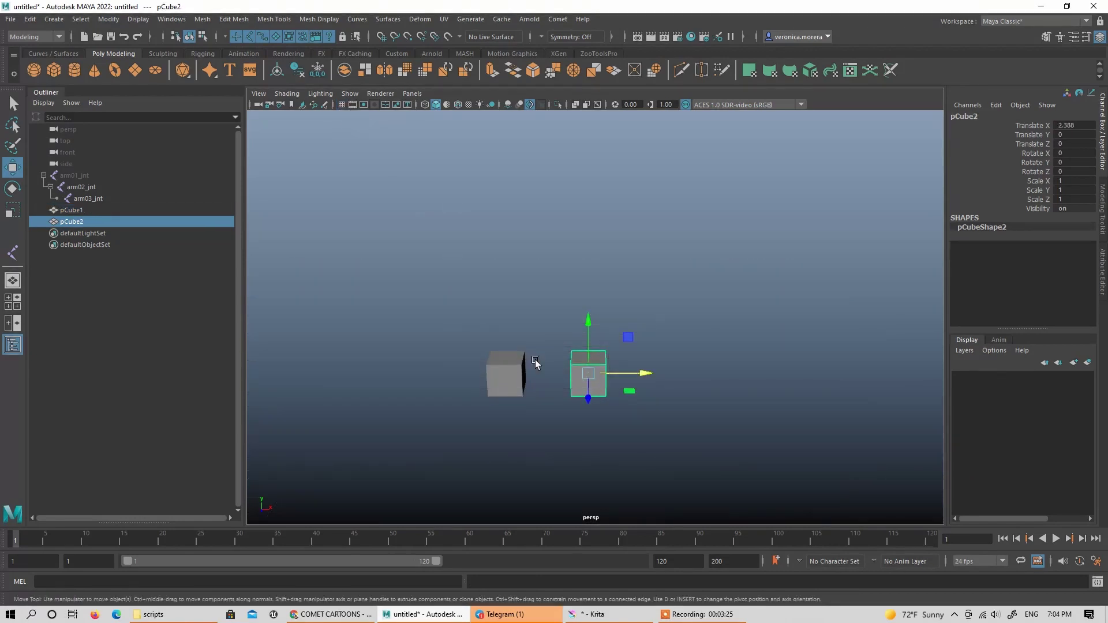
{"action": "mouse_move", "coordinate": [595, 312]}
{"action": "left_mouse_down", "text": "alt"}
{"action": "mouse_move", "coordinate": [626, 290]}
{"action": "mouse_move", "coordinate": [577, 324]}
{"action": "left_mouse_up", "text": "alt"}
{"action": "left_click", "coordinate": [573, 326]}
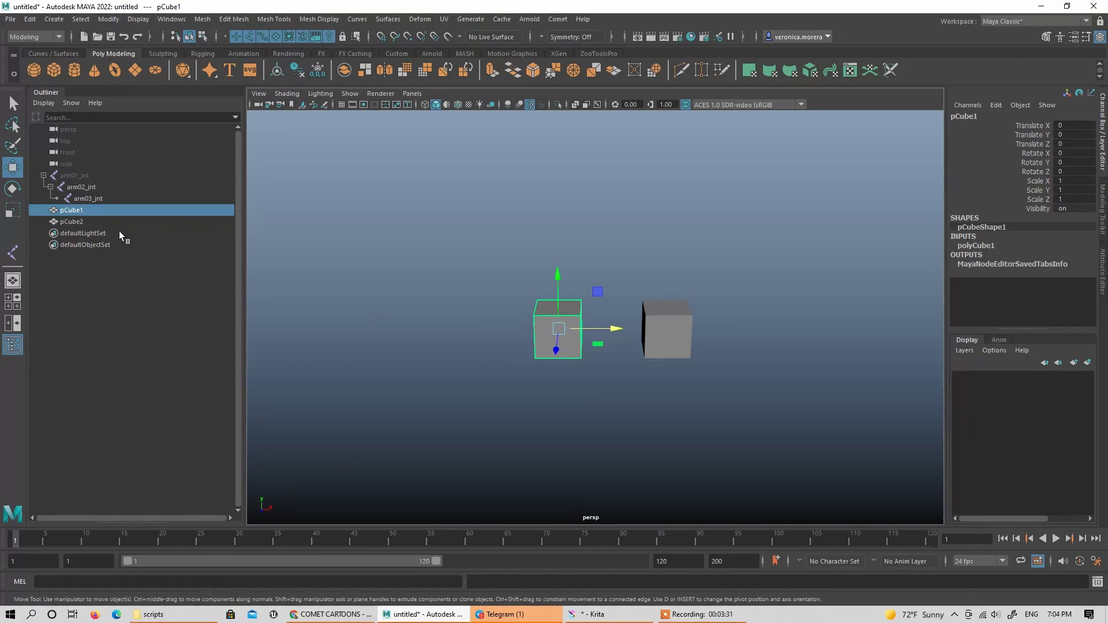
{"action": "left_click", "coordinate": [86, 222]}
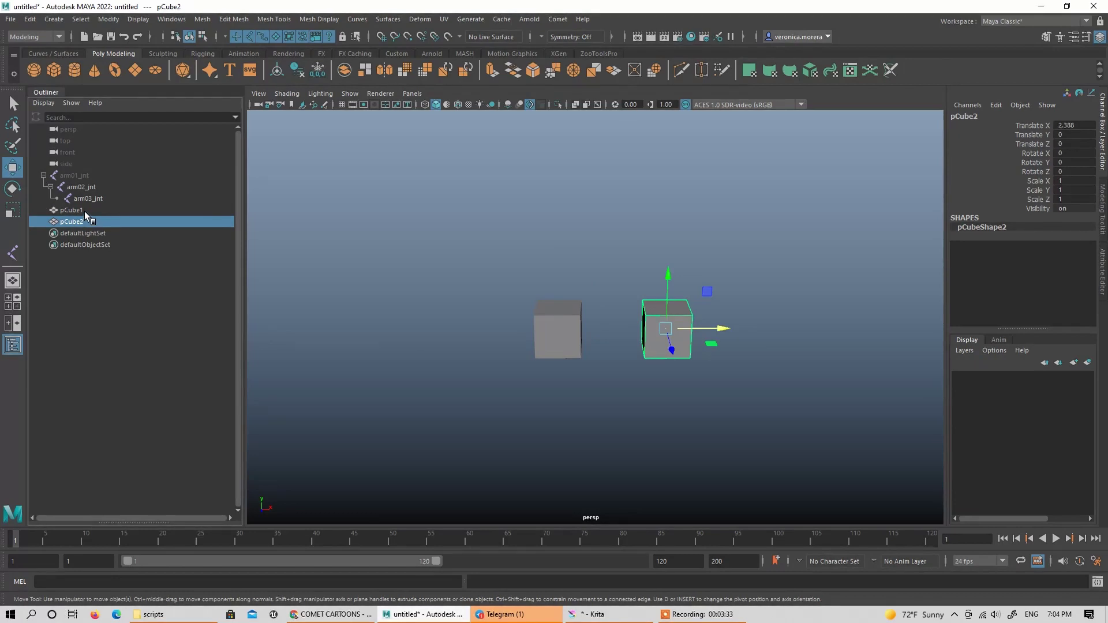
{"action": "left_click", "coordinate": [83, 210], "text": "ctrl"}
{"action": "key", "text": "p"}
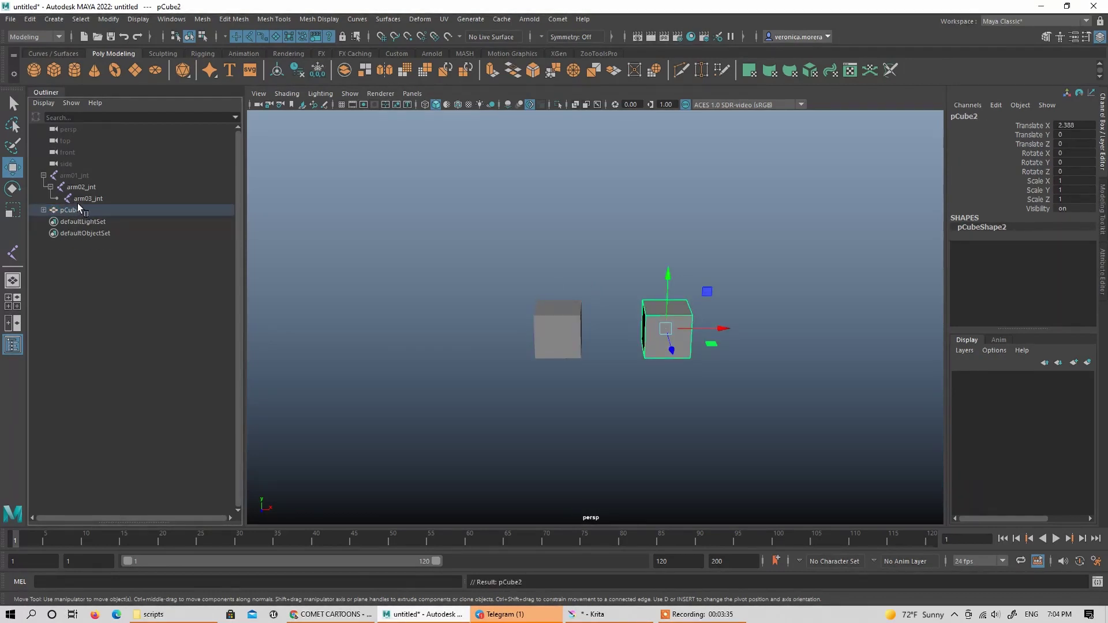
Move and rotate pCube1 to confirm pCube2 follows it
{"action": "left_click", "coordinate": [77, 207]}
{"action": "left_click_drag", "start_coordinate": [560, 330], "coordinate": [472, 269]}
{"action": "key", "text": "e"}
{"action": "key", "text": "r"}
{"action": "key", "text": "ctrl+z"}
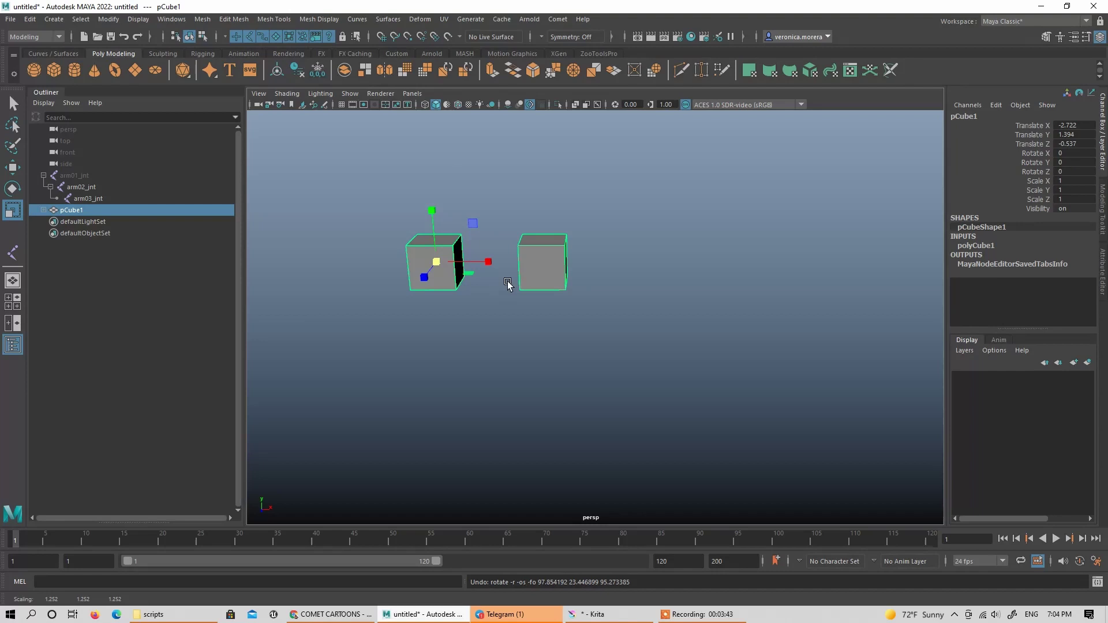
{"action": "key", "text": "e"}
{"action": "left_click_drag", "start_coordinate": [452, 249], "coordinate": [427, 198]}
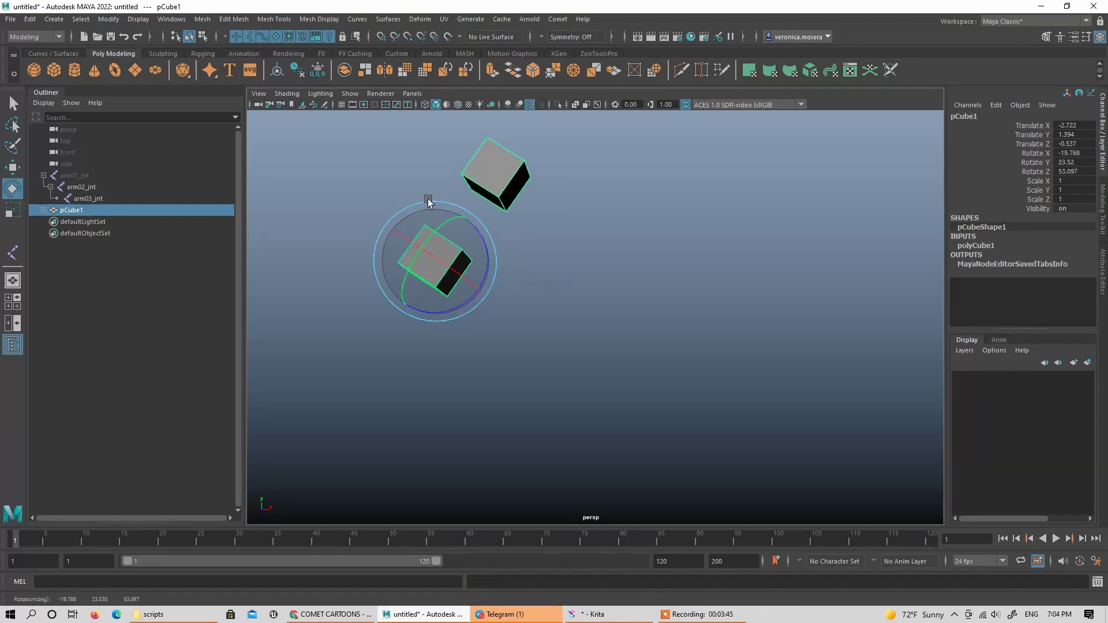
Rotate the child pCube2 independently to about 31.5, -2.6, -38.1
{"action": "left_click", "coordinate": [510, 196]}
{"action": "key", "text": "w"}
{"action": "key", "text": "e"}
{"action": "mouse_move", "coordinate": [515, 201]}
{"action": "left_mouse_down"}
{"action": "mouse_move", "coordinate": [526, 214]}
{"action": "mouse_move", "coordinate": [512, 198]}
{"action": "mouse_move", "coordinate": [534, 204]}
{"action": "left_mouse_up"}
{"action": "key", "text": "w"}
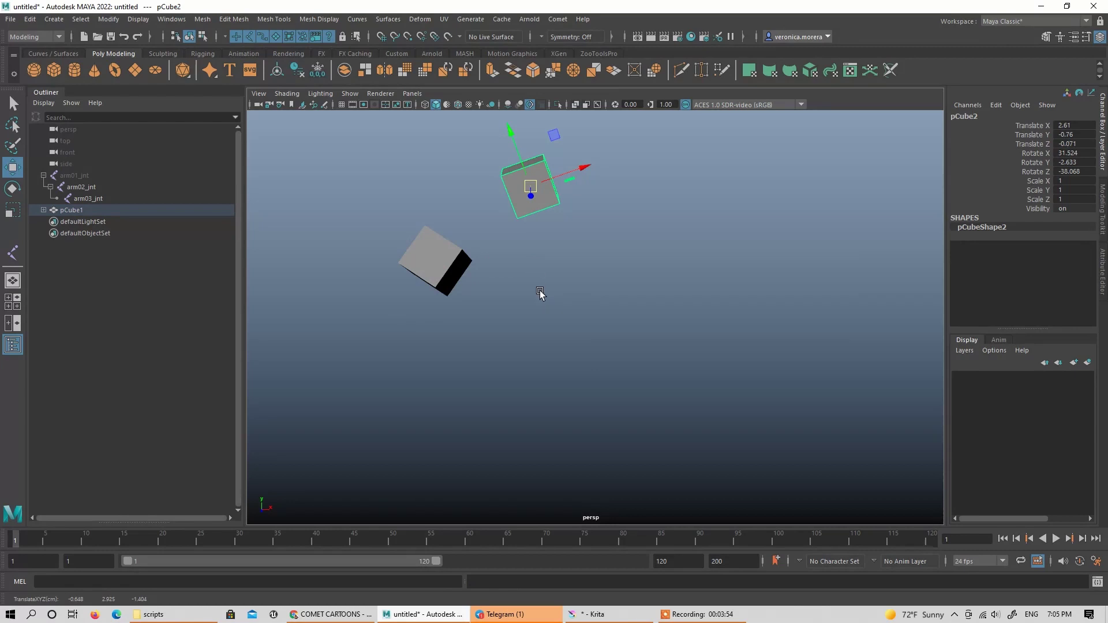
Expand pCube1 in the Outliner and undo the test moves and rotations
{"action": "left_click", "coordinate": [557, 301]}
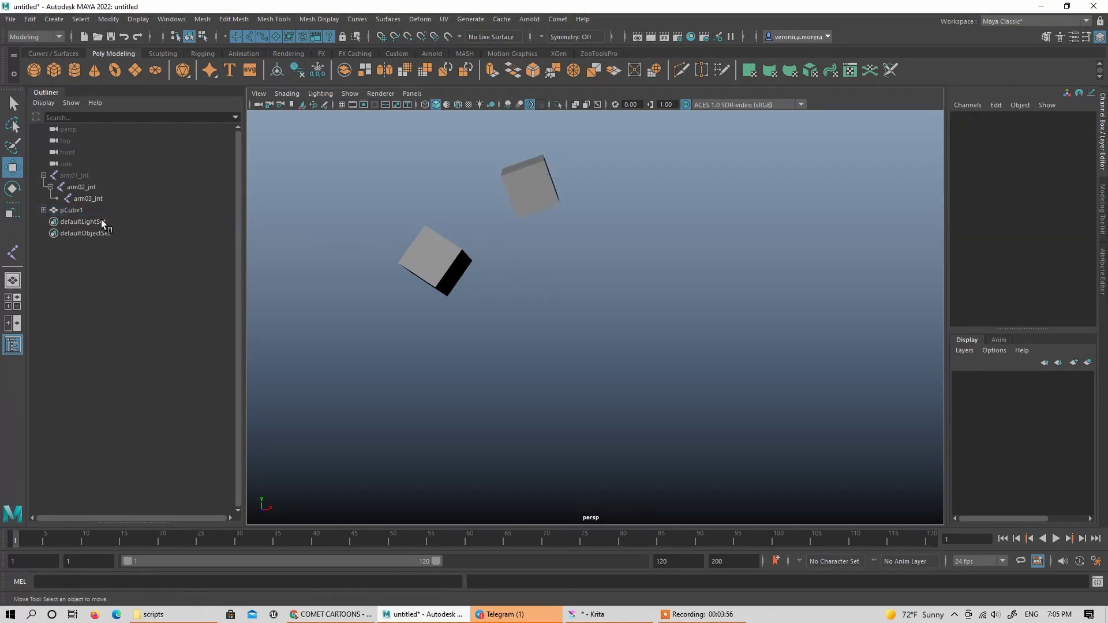
{"action": "left_click", "coordinate": [43, 210]}
{"action": "middle_click_drag", "start_coordinate": [82, 224], "coordinate": [68, 217]}
{"action": "left_click", "coordinate": [67, 210]}
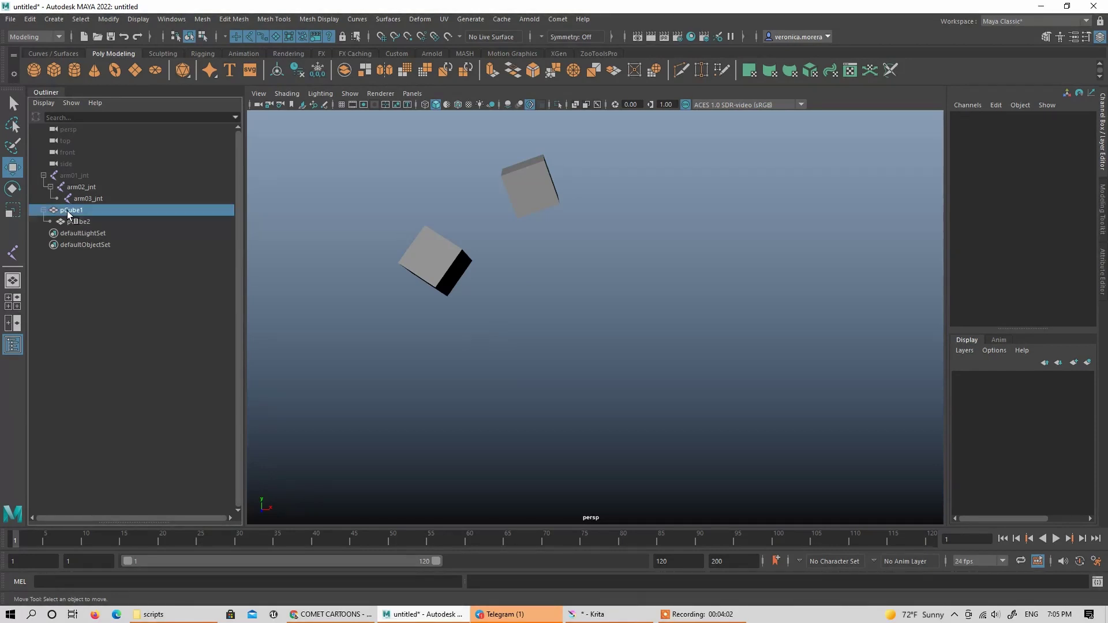
{"action": "left_click", "coordinate": [81, 222]}
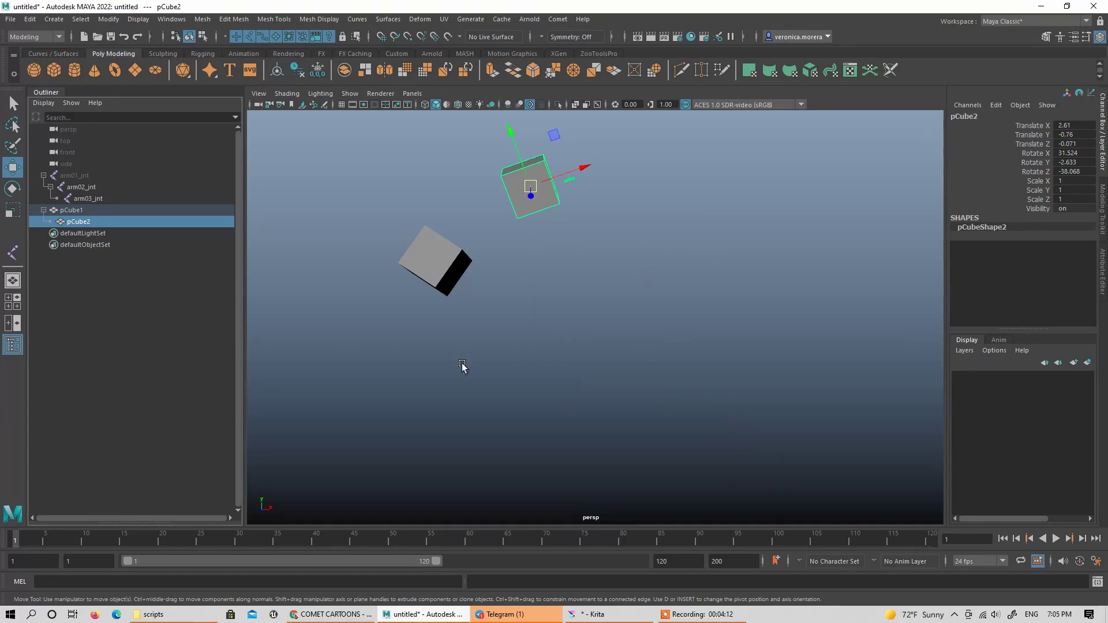
{"action": "key", "text": "ctrl+z"}
{"action": "key", "text": "shift+z"}
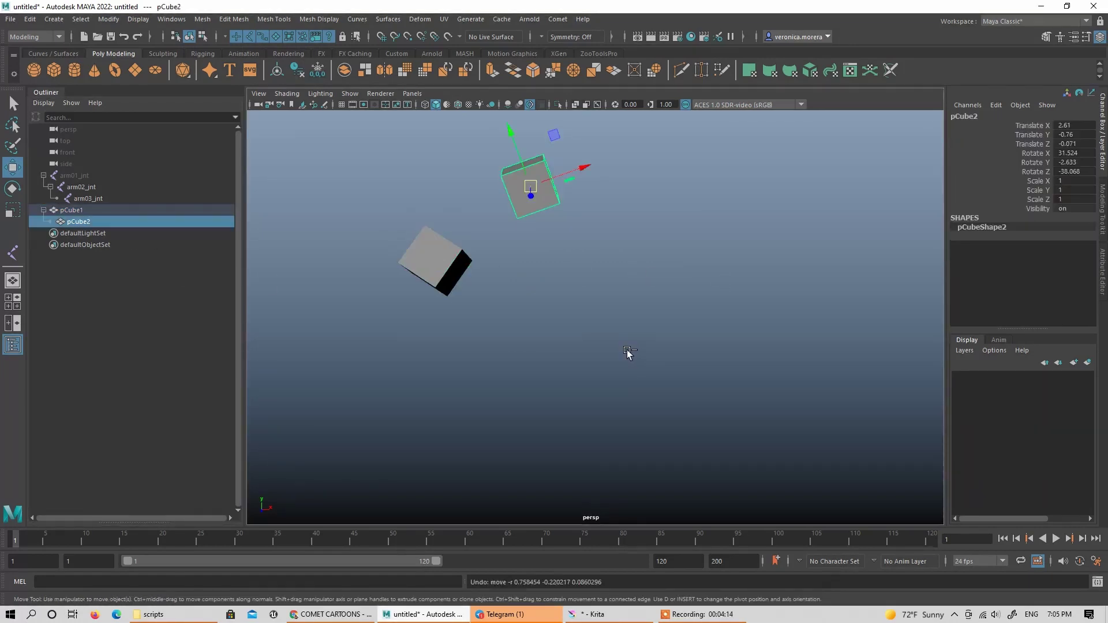
{"action": "key", "text": "ctrl+z"}
{"action": "key", "text": "ctrl+z"}
{"action": "key", "text": "ctrl+z"}
{"action": "key", "text": "ctrl+z"}
{"action": "key", "text": "ctrl+z"}
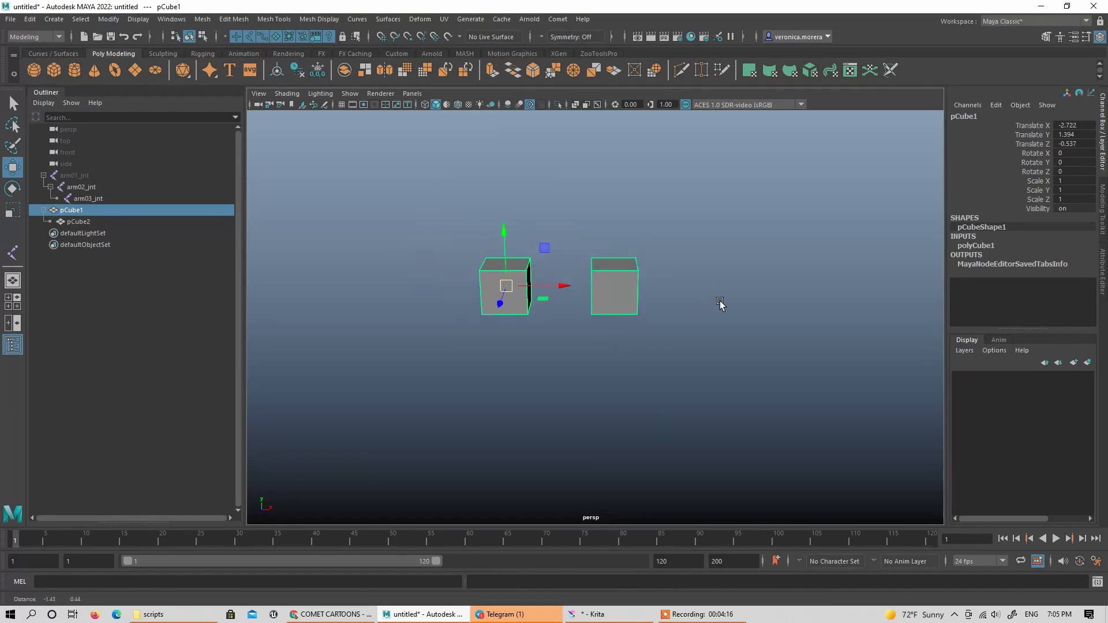
{"action": "key", "text": "ctrl+z"}
Unparent pCube2, zero both cubes' translation, and slide pCube2 to X 2.161
{"action": "left_click", "coordinate": [99, 219]}
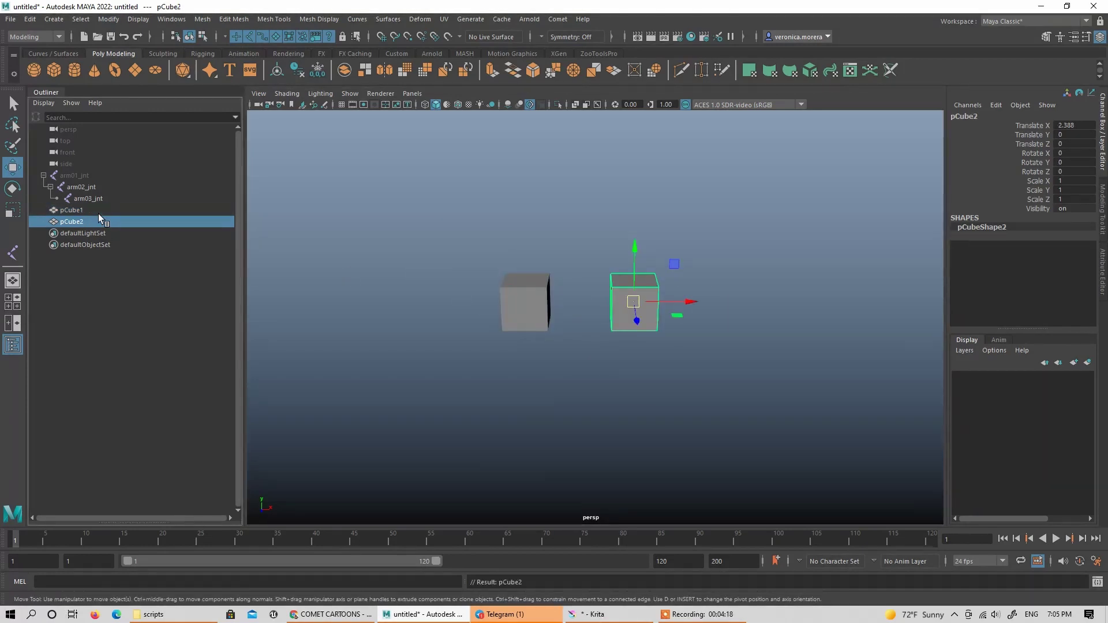
{"action": "key", "text": "shift+p"}
{"action": "left_click", "coordinate": [79, 212], "text": "ctrl"}
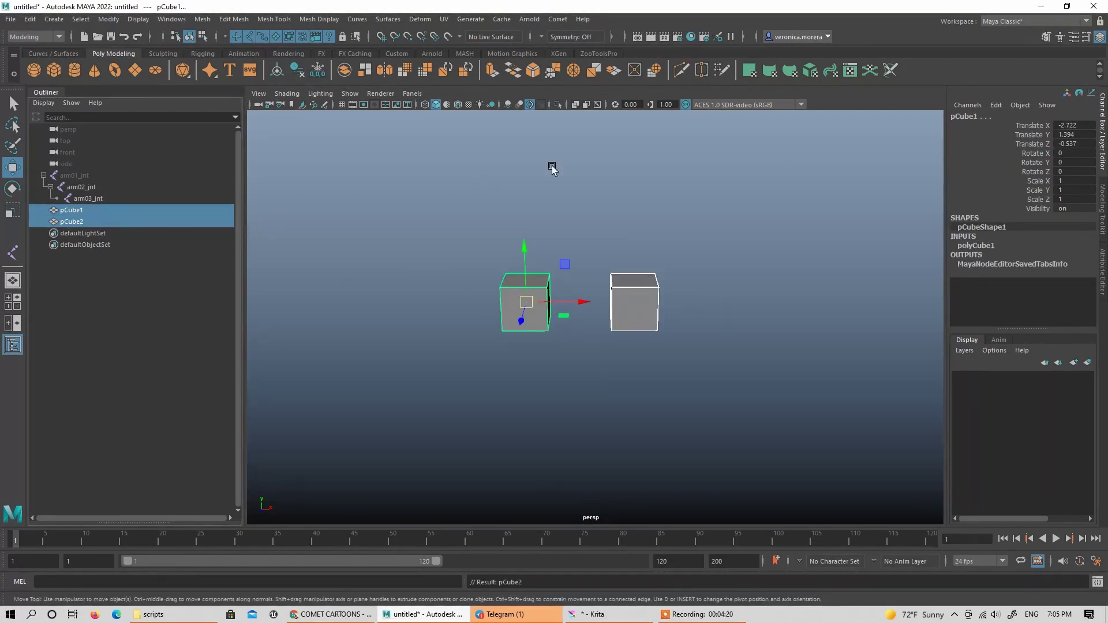
{"action": "left_click_drag", "start_coordinate": [1078, 125], "coordinate": [1079, 144]}
{"action": "key", "text": "Return"}
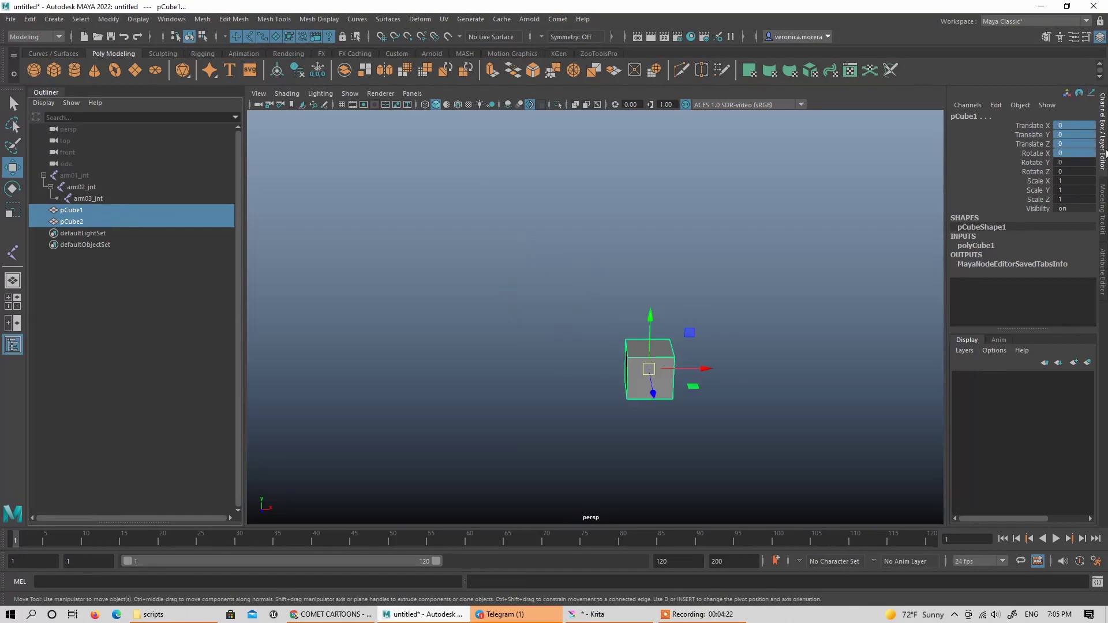
{"action": "left_click", "coordinate": [98, 223]}
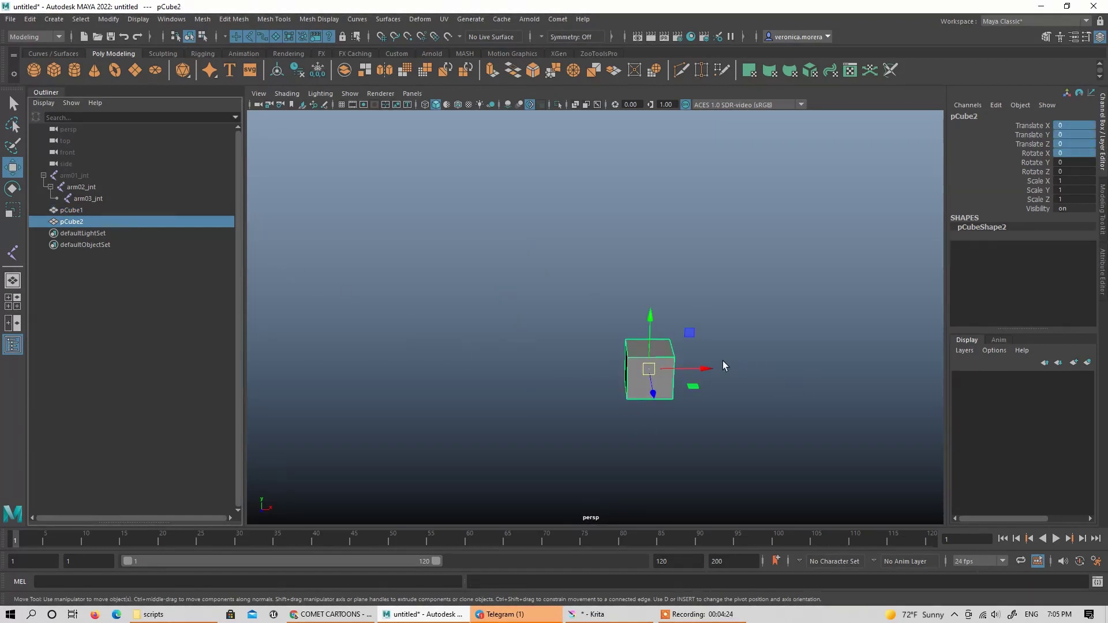
{"action": "left_click_drag", "start_coordinate": [725, 367], "coordinate": [802, 334]}
{"action": "middle_click_drag", "start_coordinate": [802, 335], "coordinate": [724, 353], "text": "alt"}
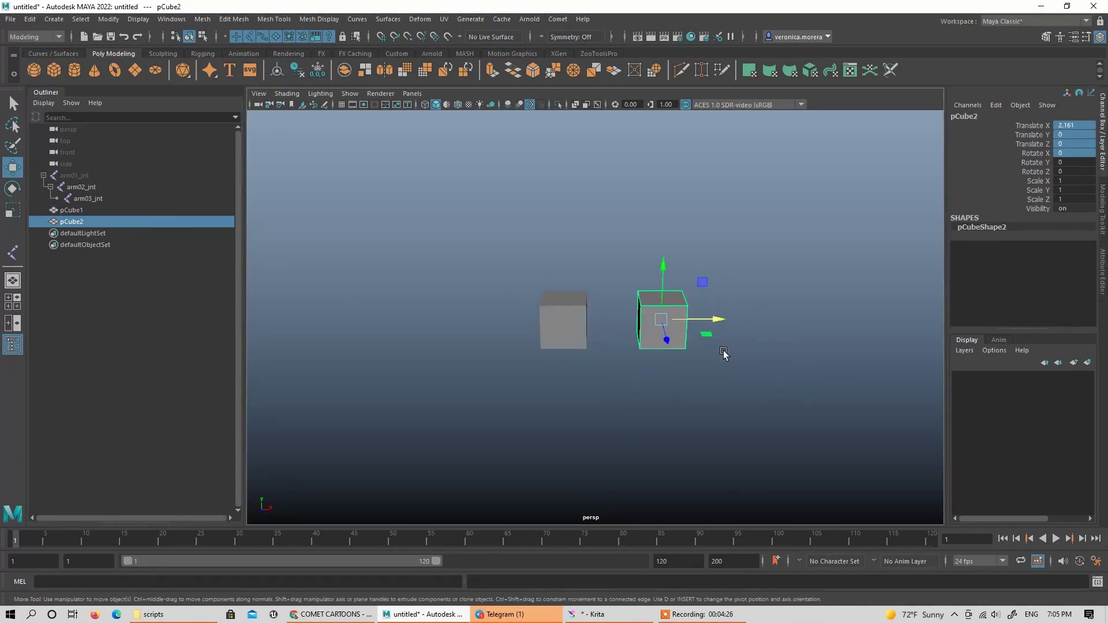
With pCube1 then pCube2 selected, add parent and scale constraints from the Rigging shelf
{"action": "left_click", "coordinate": [575, 336]}
{"action": "left_click", "coordinate": [685, 333]}
{"action": "left_click", "coordinate": [573, 316]}
{"action": "left_click", "coordinate": [678, 338], "text": "shift"}
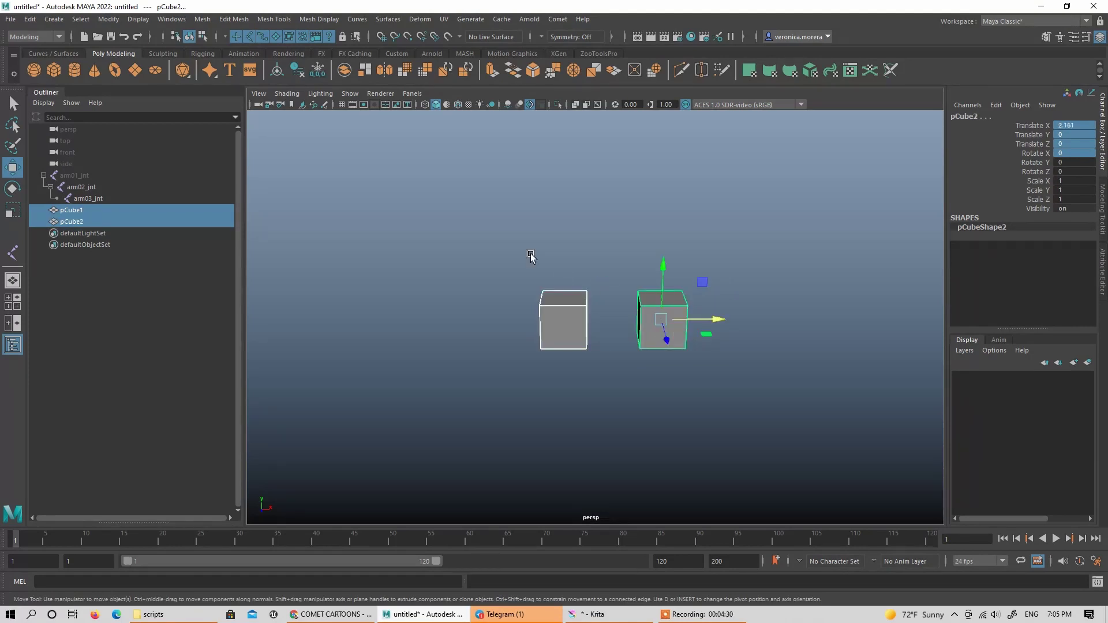
{"action": "left_click", "coordinate": [573, 324]}
{"action": "left_click", "coordinate": [656, 325], "text": "shift"}
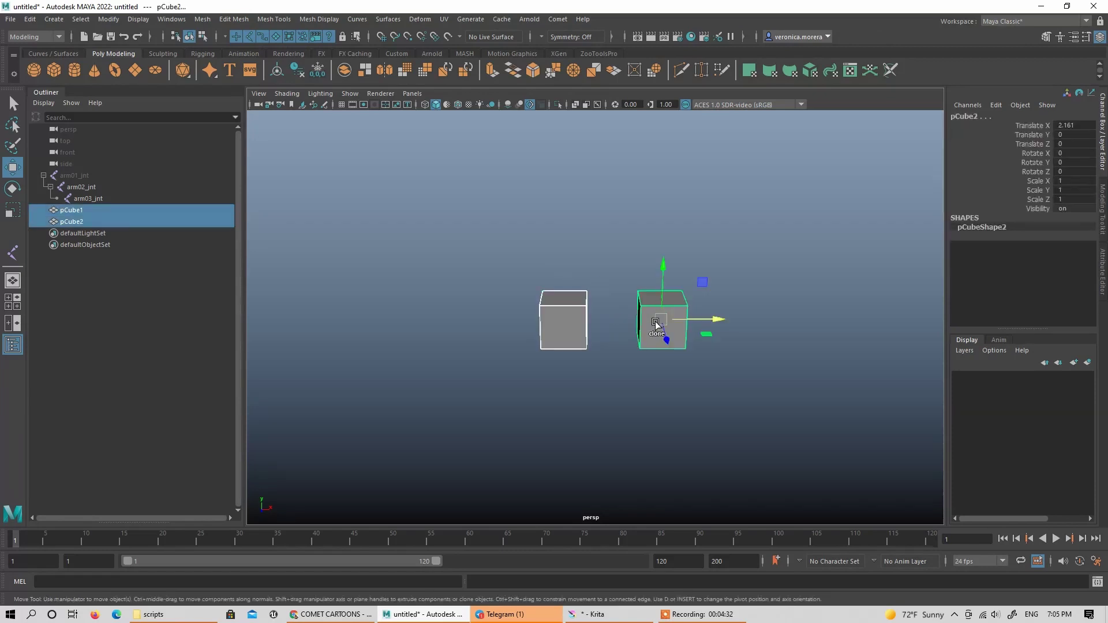
{"action": "left_click", "coordinate": [202, 53]}
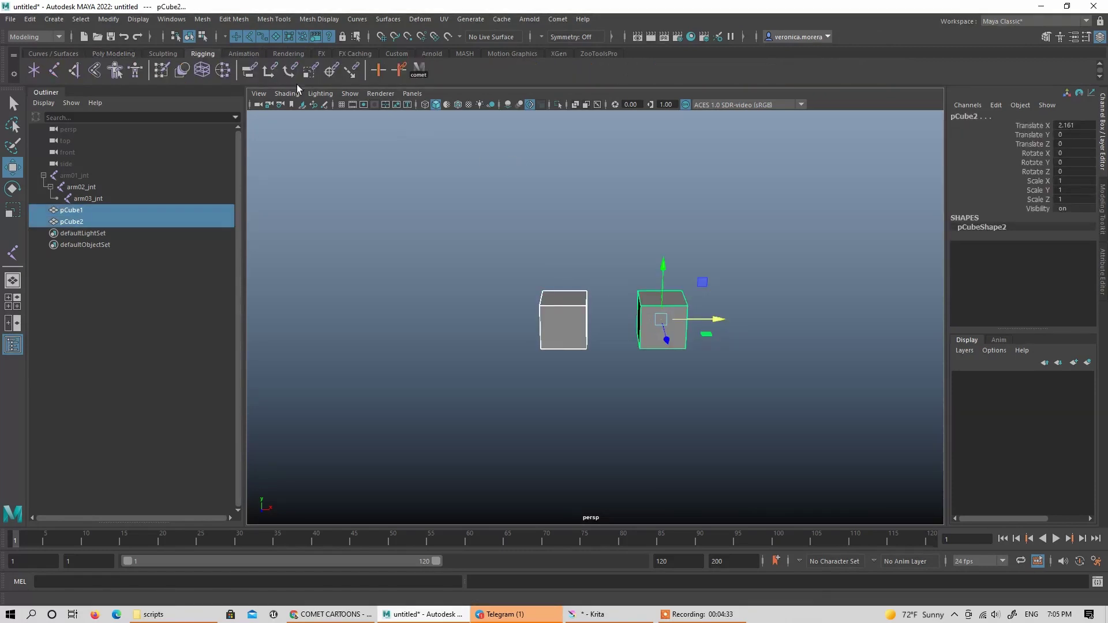
{"action": "left_click", "coordinate": [249, 70]}
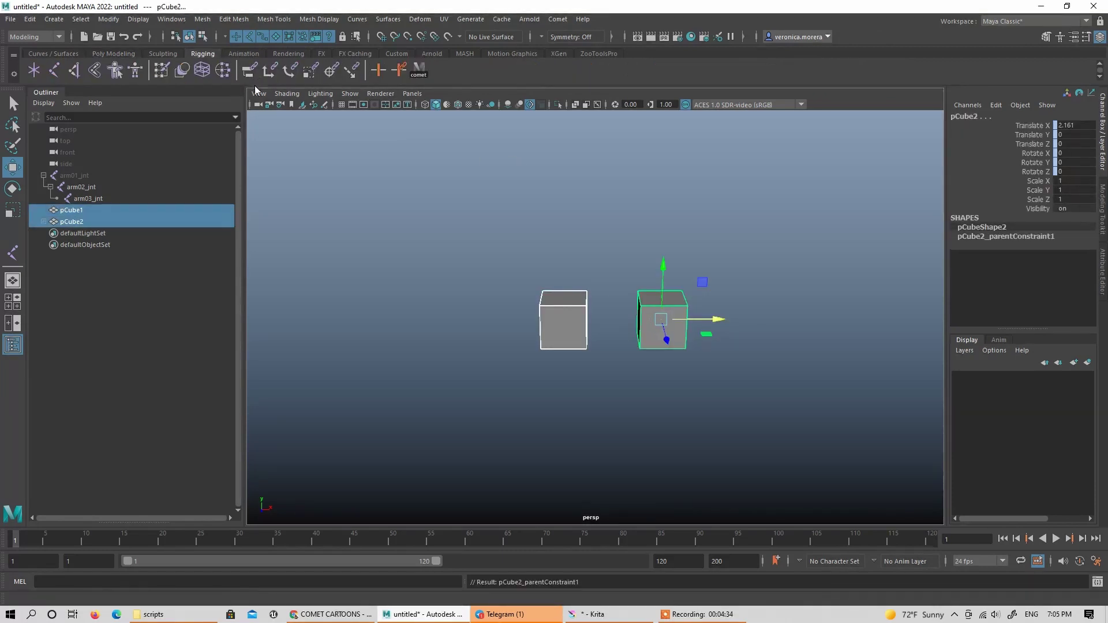
{"action": "left_click", "coordinate": [310, 71]}
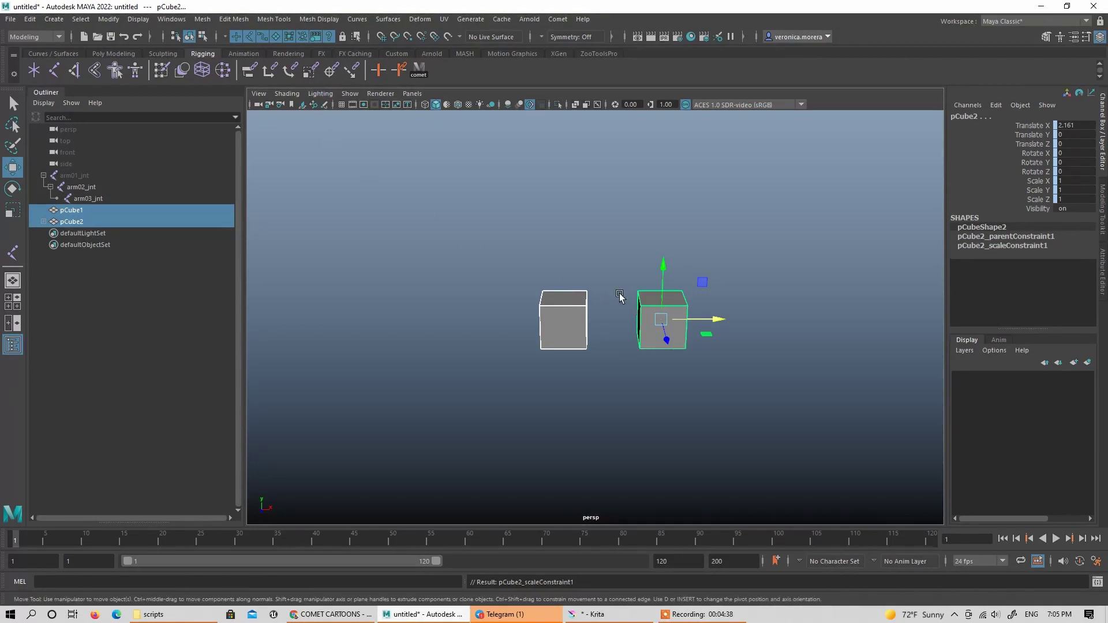
{"action": "left_click", "coordinate": [564, 221]}
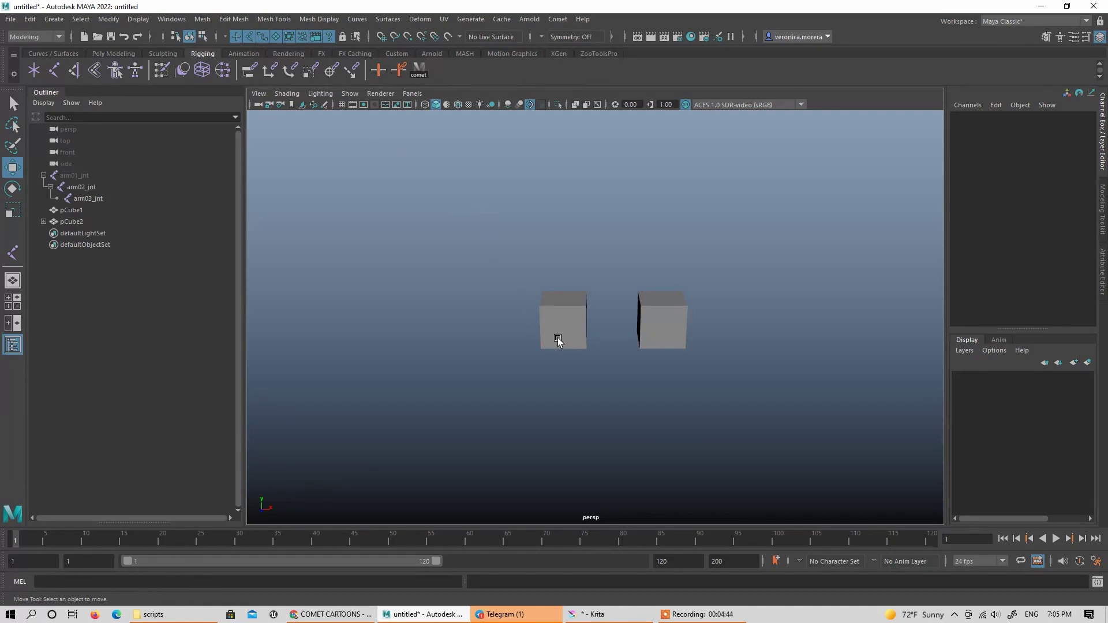
Move pCube1 up-left and rotate it, checking that pCube2 follows along
{"action": "left_click", "coordinate": [583, 329]}
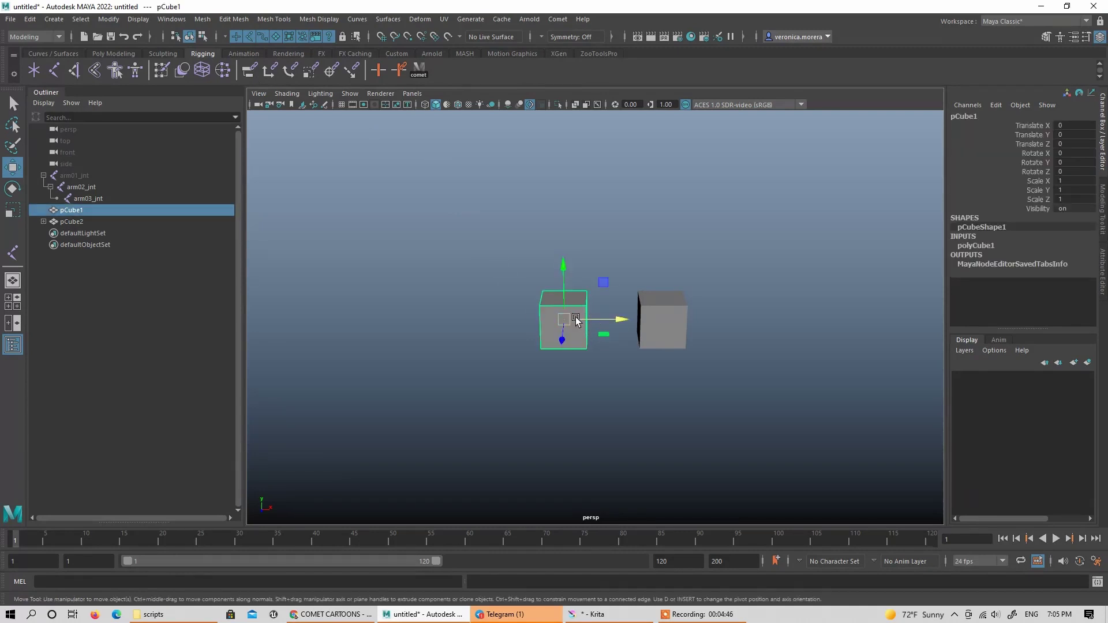
{"action": "left_click_drag", "start_coordinate": [576, 319], "coordinate": [507, 275]}
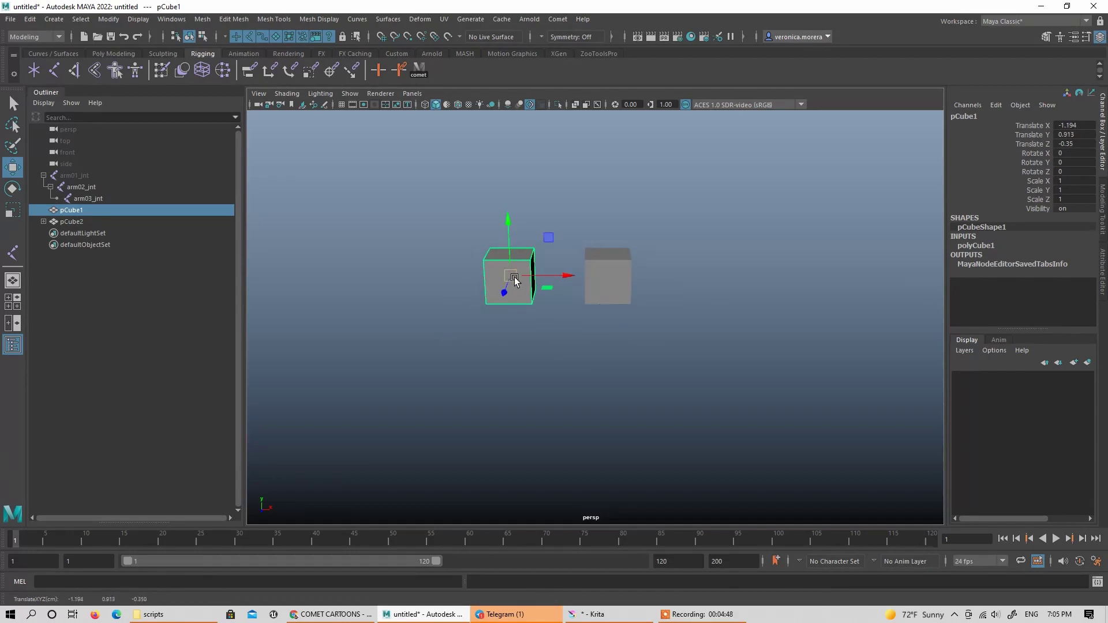
{"action": "key", "text": "r"}
{"action": "scroll", "coordinate": [574, 277], "scroll_direction": "up", "scroll_amount": 5}
{"action": "scroll", "coordinate": [601, 279], "scroll_direction": "down", "scroll_amount": 5}
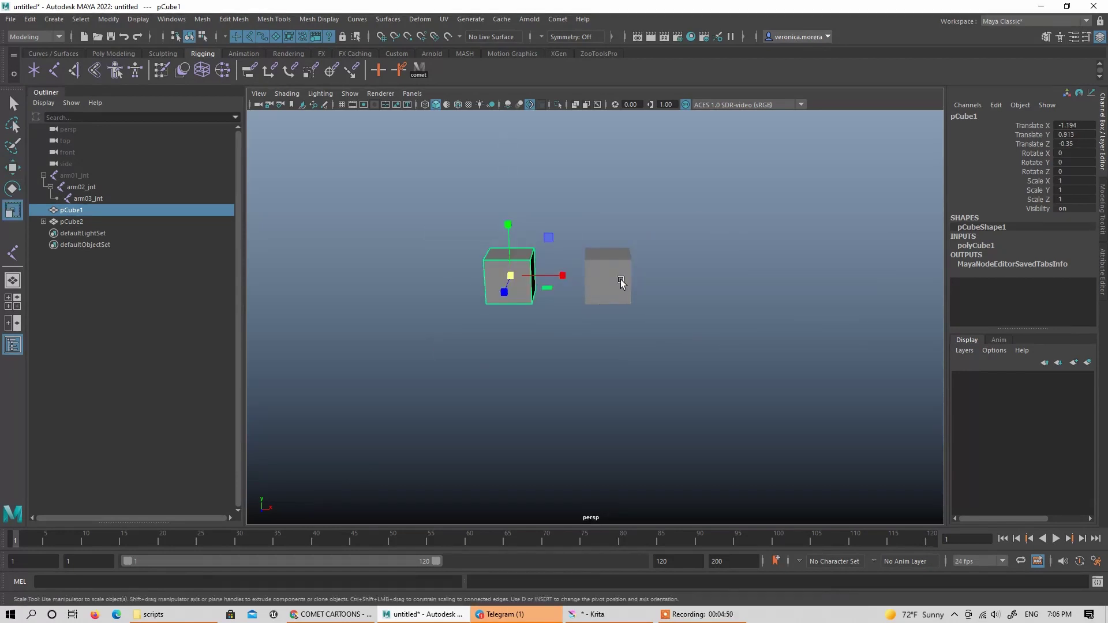
{"action": "left_click", "coordinate": [620, 282]}
{"action": "left_click", "coordinate": [530, 276]}
{"action": "scroll", "coordinate": [554, 277], "scroll_direction": "up", "scroll_amount": 4}
{"action": "key", "text": "e"}
{"action": "left_click_drag", "start_coordinate": [572, 281], "coordinate": [606, 199]}
{"action": "key", "text": "w"}
Move pCube1 twice more to retest the constraint, then undo the test transforms
{"action": "left_click", "coordinate": [709, 322]}
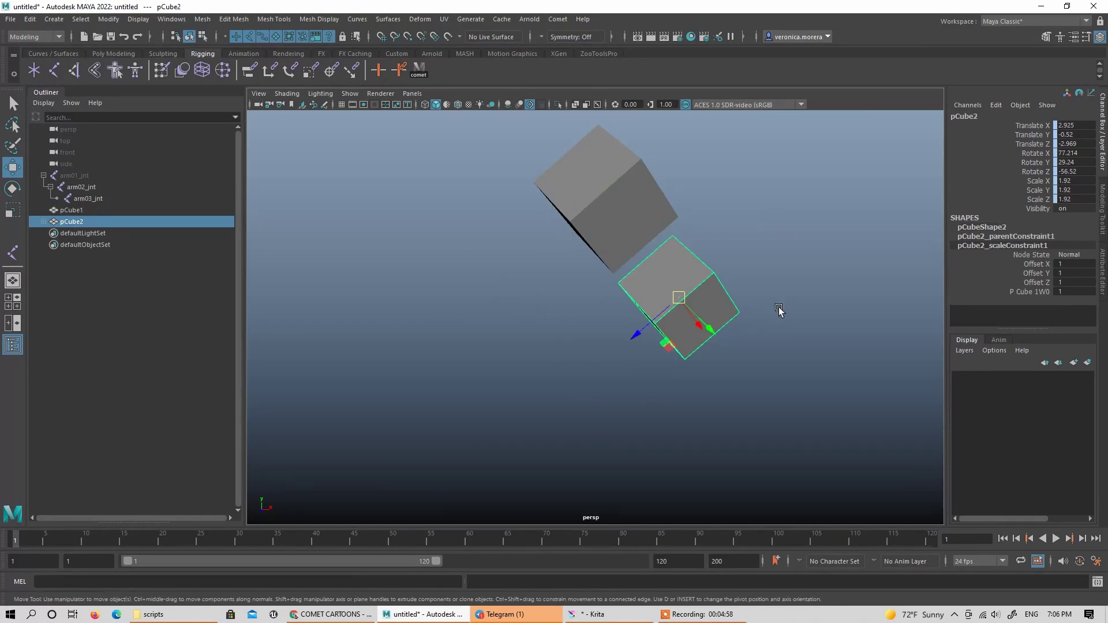
{"action": "left_click_drag", "start_coordinate": [710, 310], "coordinate": [653, 317], "text": "alt"}
{"action": "key", "text": "e"}
{"action": "key", "text": "w"}
{"action": "key", "text": "r"}
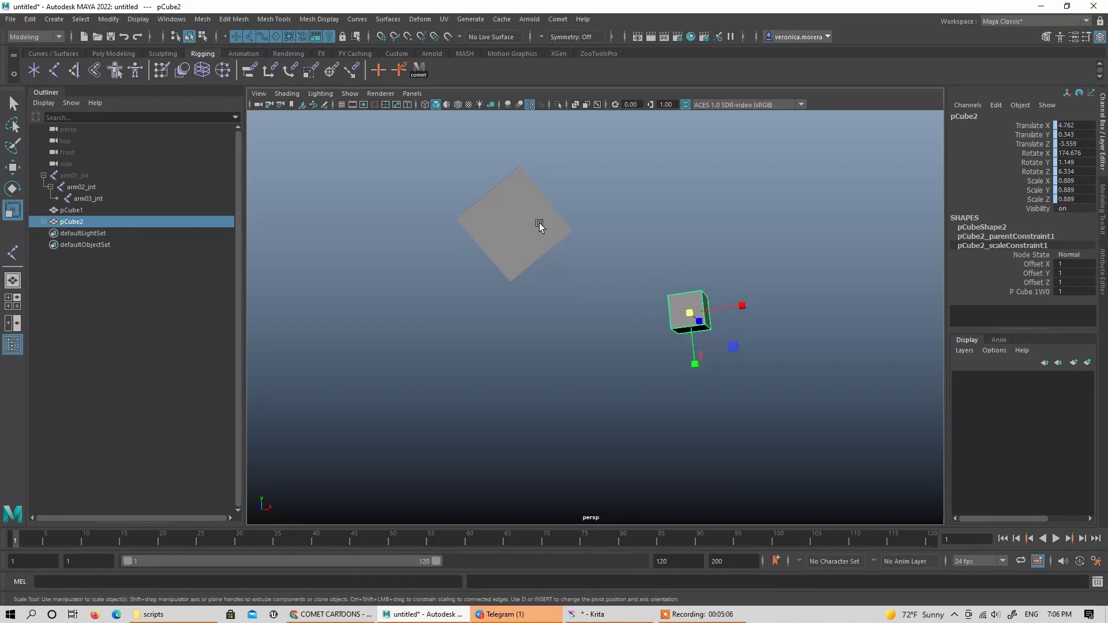
{"action": "left_click", "coordinate": [539, 227]}
{"action": "key", "text": "w"}
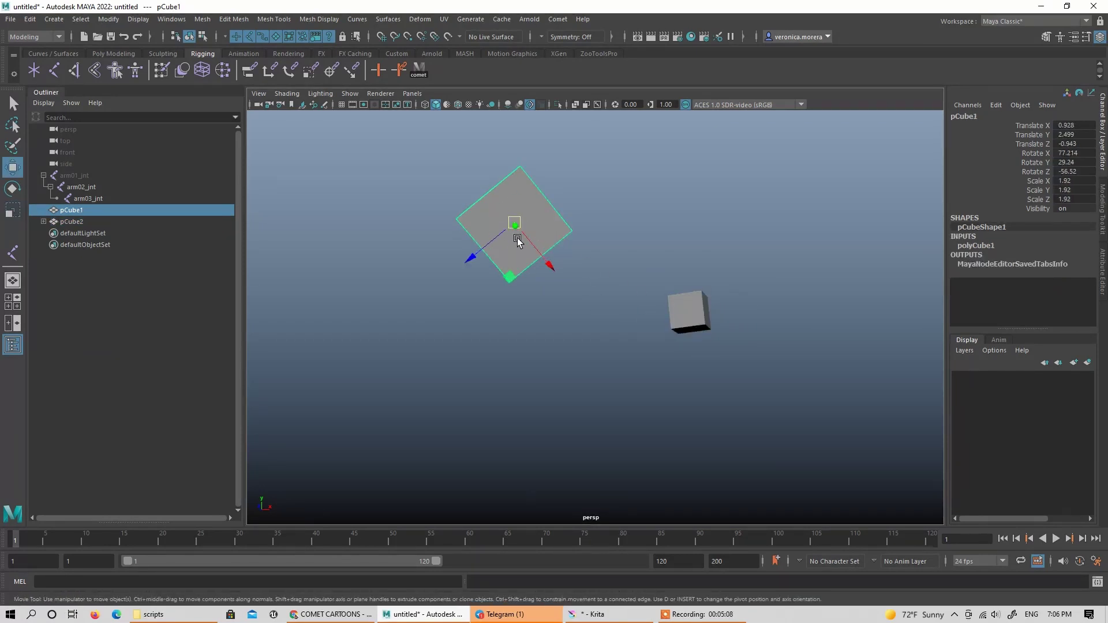
{"action": "mouse_move", "coordinate": [514, 220]}
{"action": "left_mouse_down"}
{"action": "mouse_move", "coordinate": [461, 283]}
{"action": "mouse_move", "coordinate": [545, 277]}
{"action": "mouse_move", "coordinate": [542, 216]}
{"action": "mouse_move", "coordinate": [585, 365]}
{"action": "left_mouse_up"}
{"action": "left_click", "coordinate": [643, 279]}
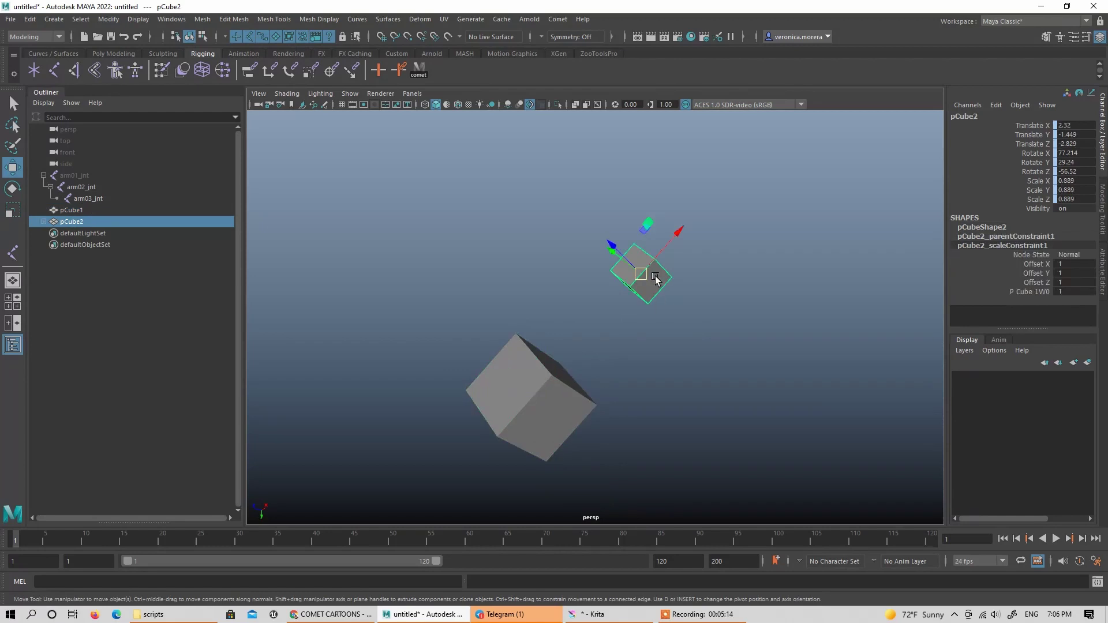
{"action": "left_click", "coordinate": [533, 392]}
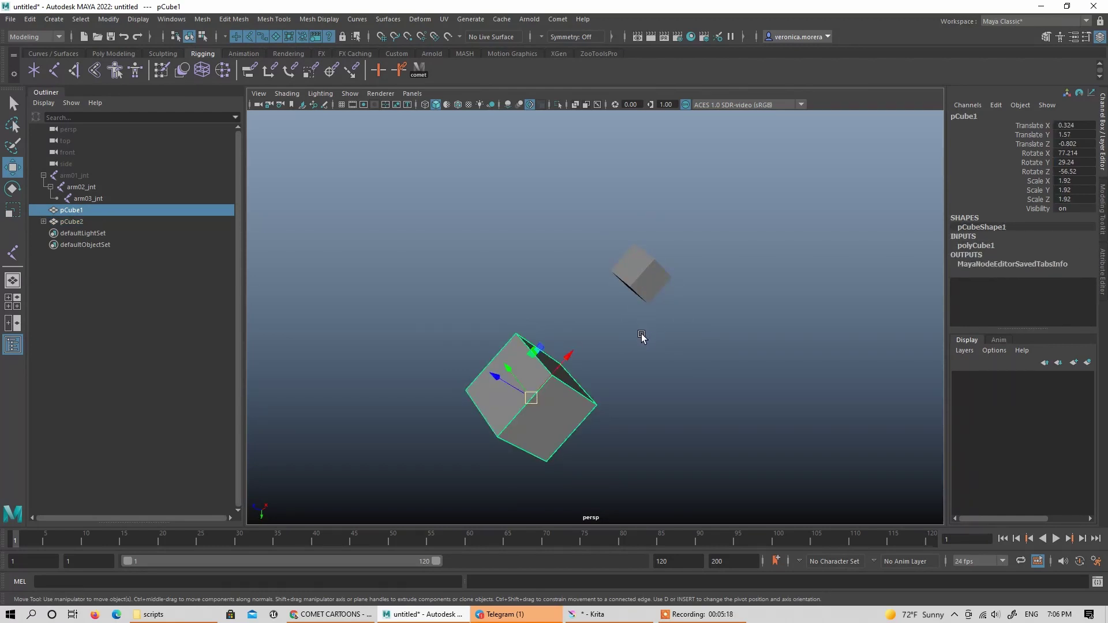
{"action": "left_click_drag", "start_coordinate": [531, 397], "coordinate": [553, 324]}
{"action": "key", "text": "ctrl+z"}
{"action": "key", "text": "ctrl+z"}
{"action": "key", "text": "ctrl+z"}
{"action": "key", "text": "ctrl+z"}
{"action": "key", "text": "ctrl+z"}
{"action": "key", "text": "ctrl+z"}
{"action": "key", "text": "ctrl+z"}
{"action": "key", "text": "ctrl+z"}
{"action": "key", "text": "ctrl+z"}
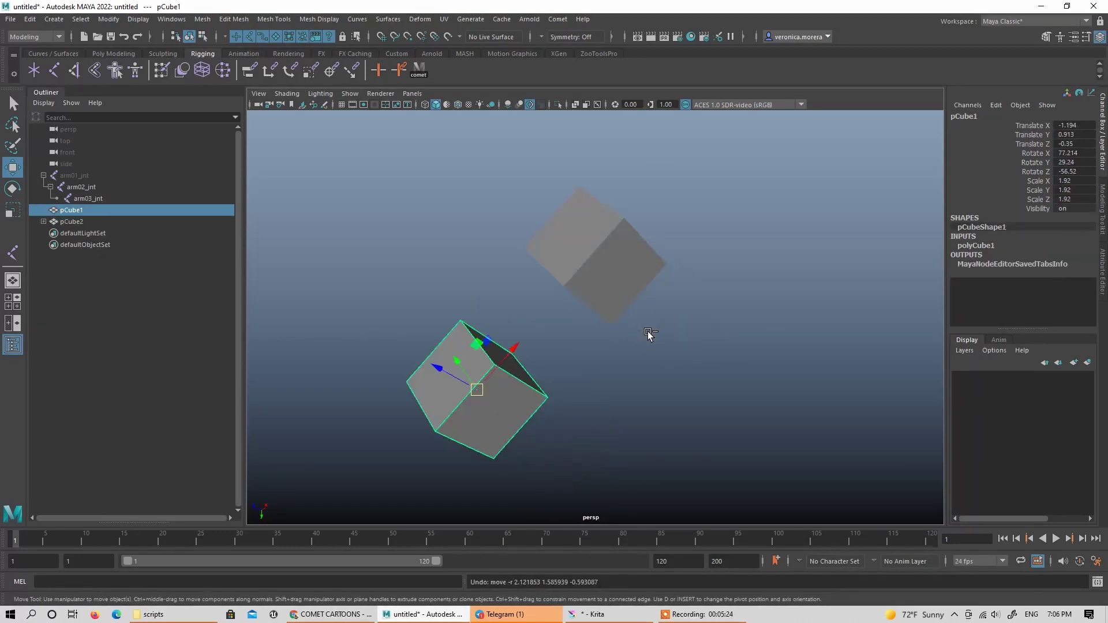
Delete pCube2_parentConstraint1 and pCube2_scaleConstraint1 from pCube2 in the Outliner
{"action": "left_click_drag", "start_coordinate": [650, 328], "coordinate": [714, 319], "text": "alt"}
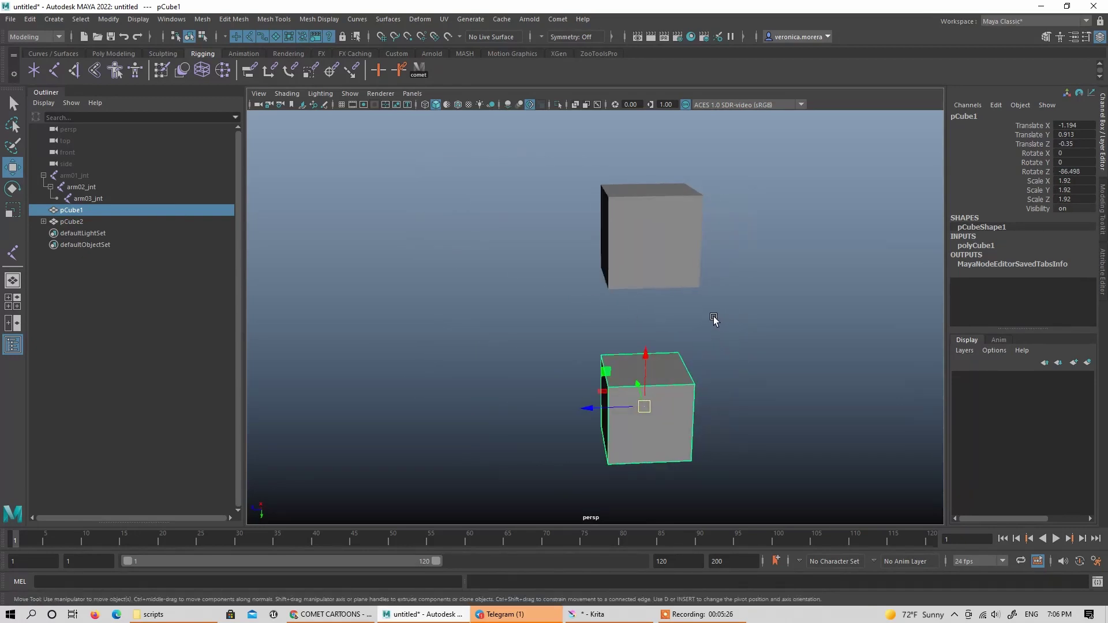
{"action": "left_click", "coordinate": [43, 222]}
{"action": "left_click", "coordinate": [110, 234]}
{"action": "left_click", "coordinate": [110, 241], "text": "shift"}
{"action": "key", "text": "Delete"}
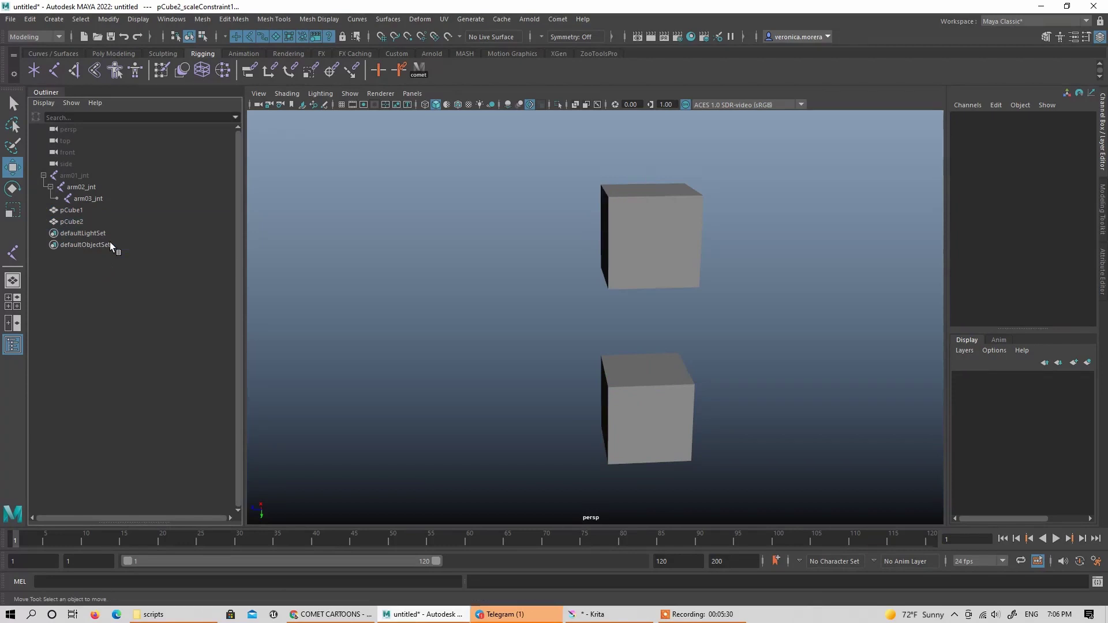
Delete pCube2 and reset pCube1 to translate and rotate 0 with scale 1
{"action": "left_click", "coordinate": [99, 223]}
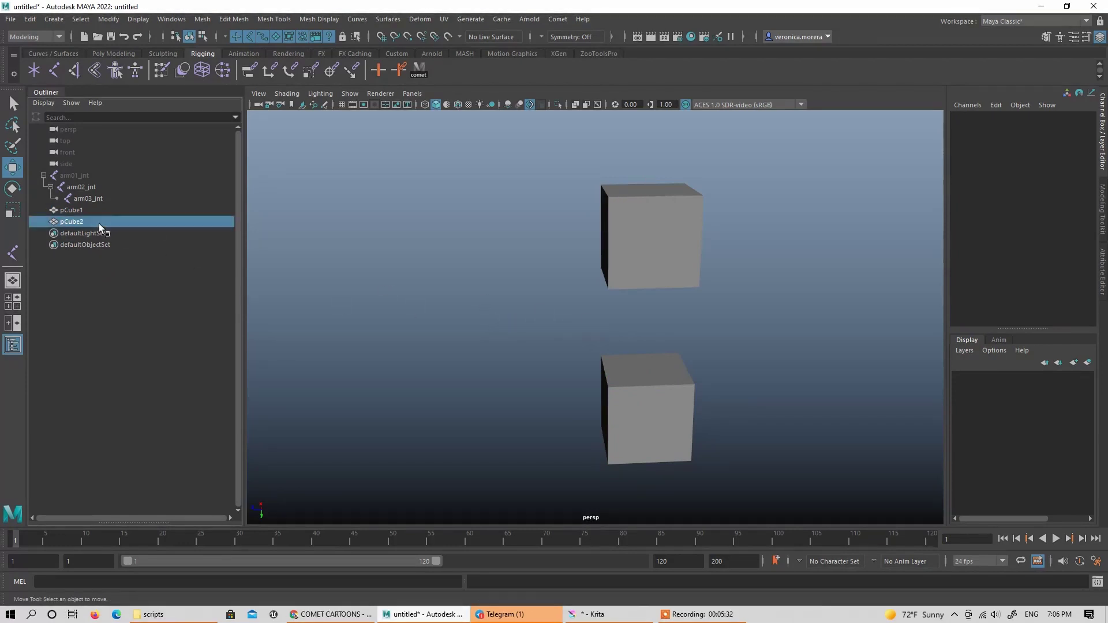
{"action": "key", "text": "Delete"}
{"action": "left_click", "coordinate": [615, 356]}
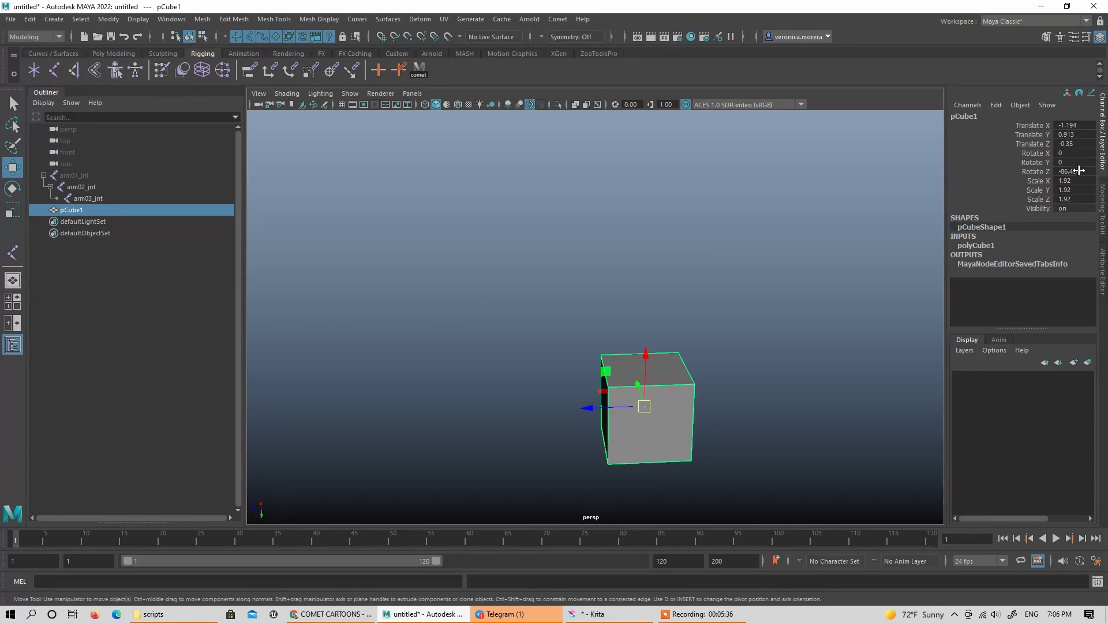
{"action": "left_click_drag", "start_coordinate": [1079, 170], "coordinate": [1082, 123]}
{"action": "type", "text": "0"}
{"action": "key", "text": "Return"}
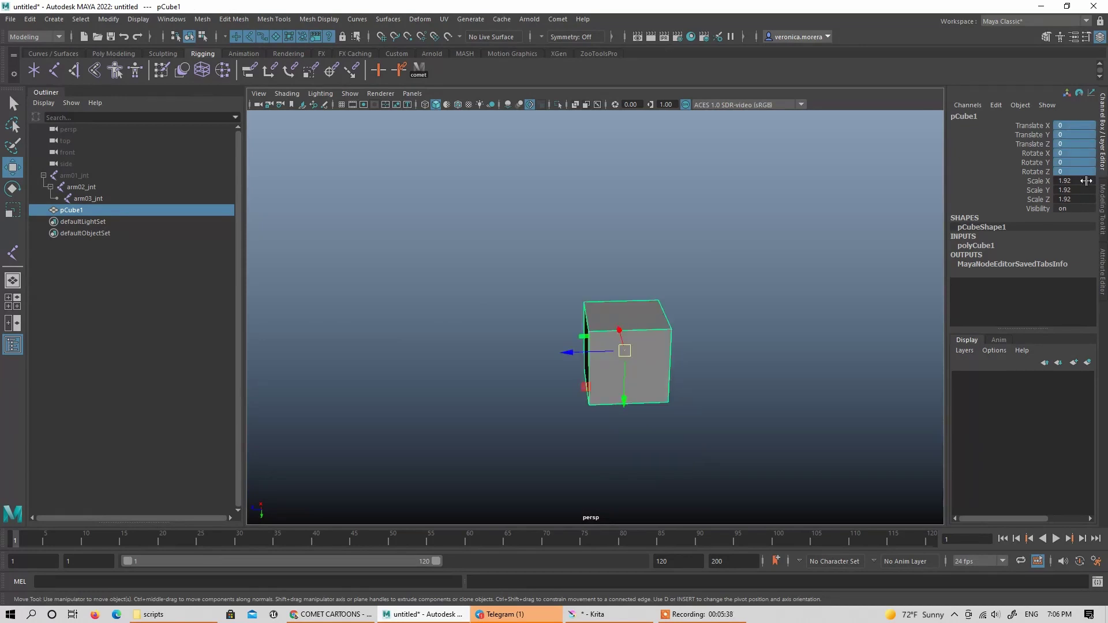
{"action": "left_click_drag", "start_coordinate": [1087, 181], "coordinate": [1077, 199]}
{"action": "type", "text": "1"}
{"action": "key", "text": "Return"}
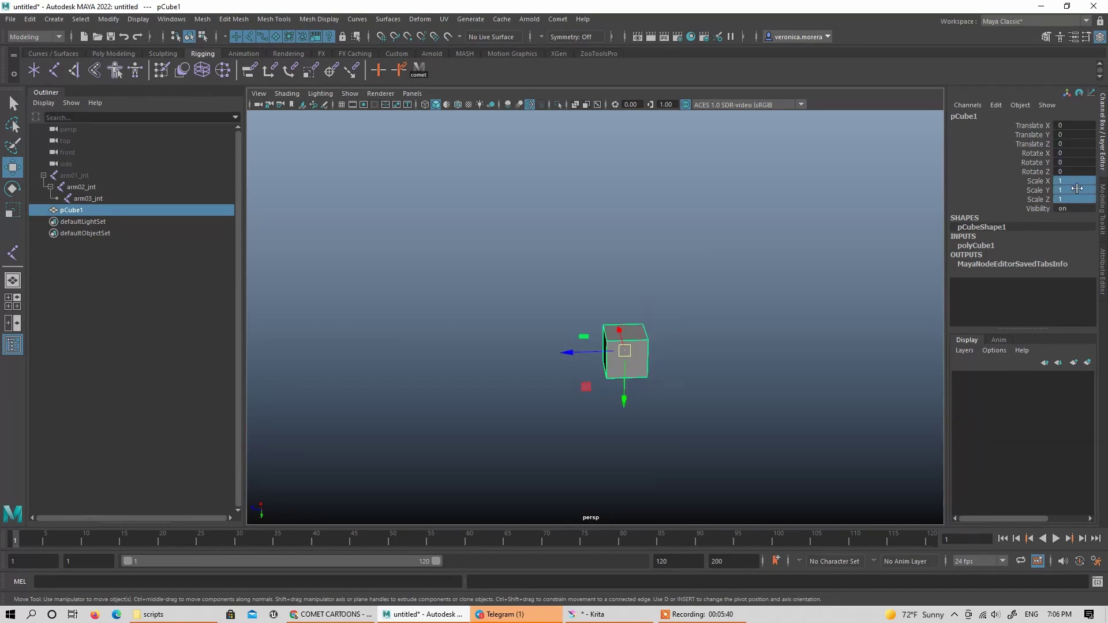
Duplicate pCube1 with Ctrl+D and move the copy to X 3.316
{"action": "left_click_drag", "start_coordinate": [647, 350], "coordinate": [681, 344], "text": "alt"}
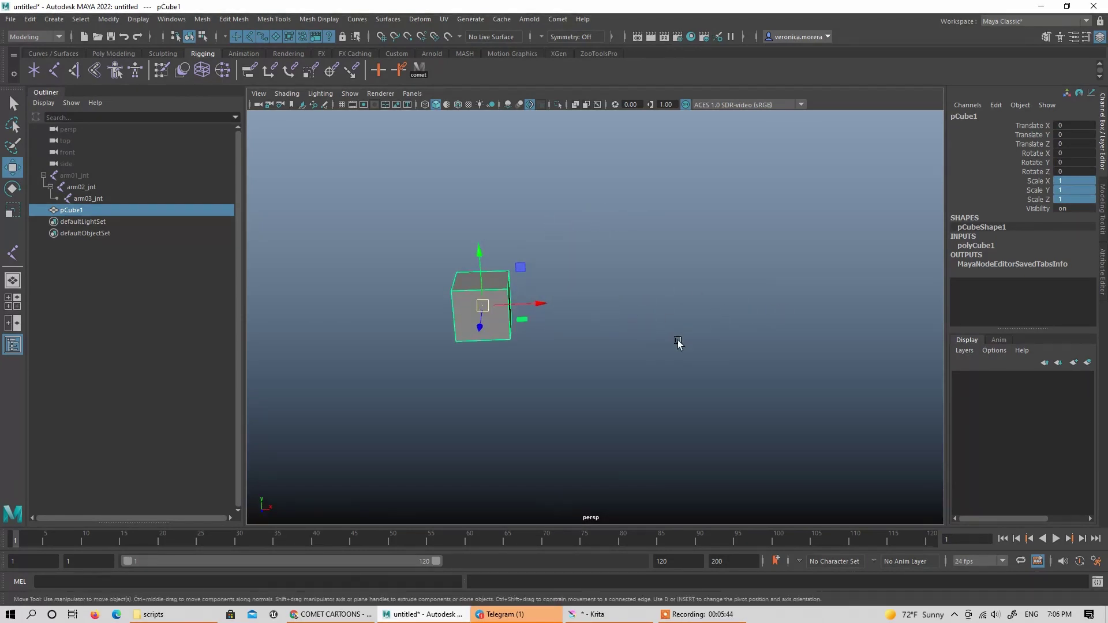
{"action": "key", "text": "ctrl+d"}
{"action": "left_click_drag", "start_coordinate": [537, 310], "coordinate": [707, 309]}
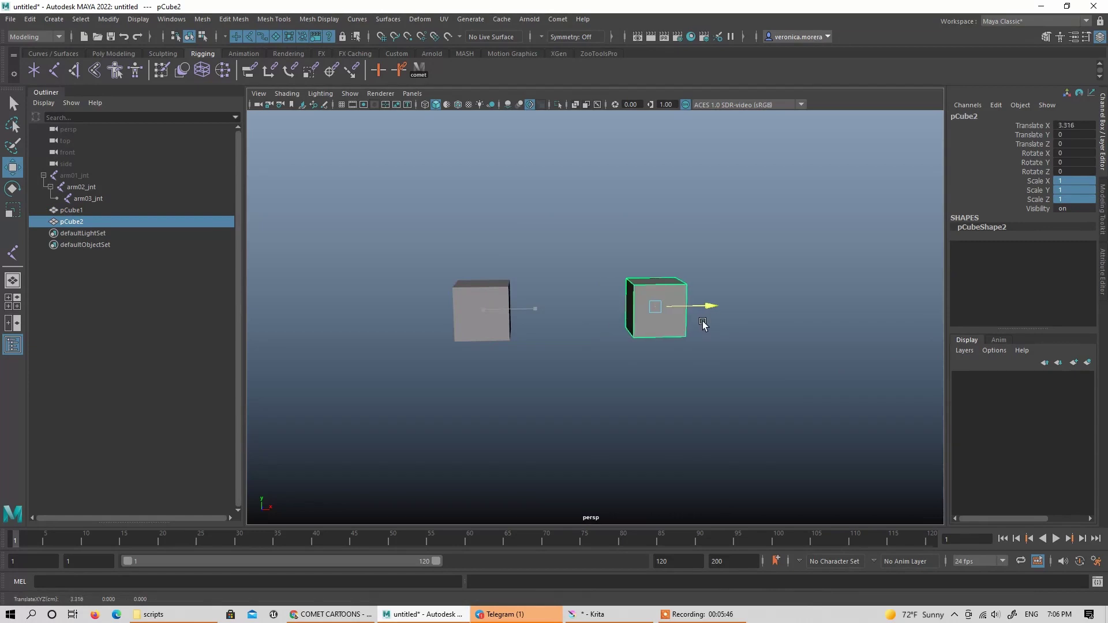
{"action": "left_click", "coordinate": [658, 371]}
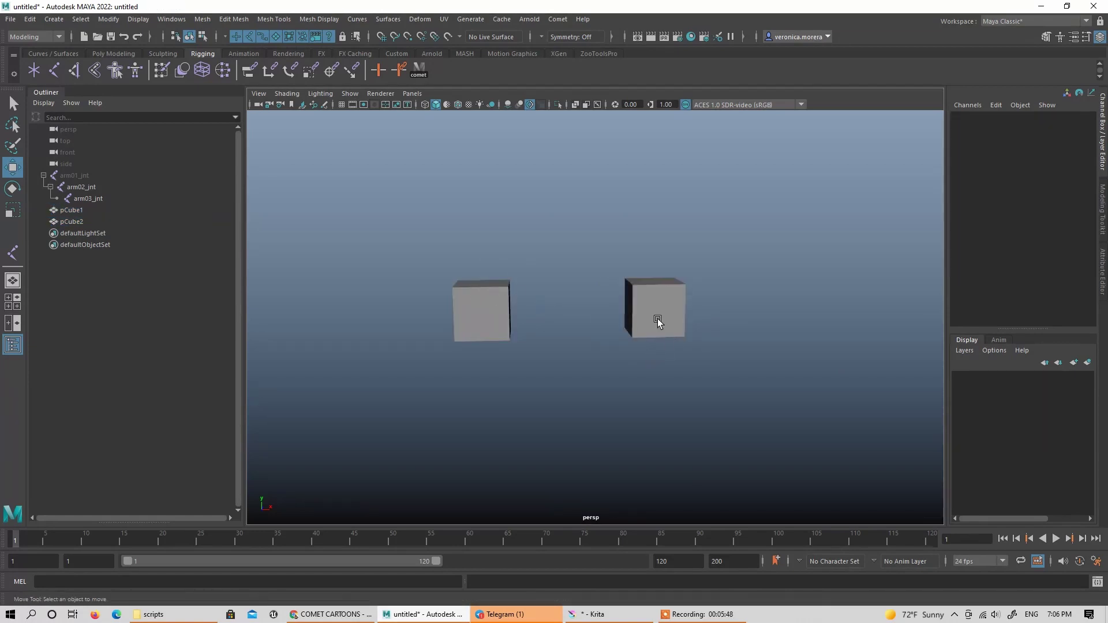
{"action": "left_click", "coordinate": [479, 305]}
{"action": "left_click", "coordinate": [655, 314]}
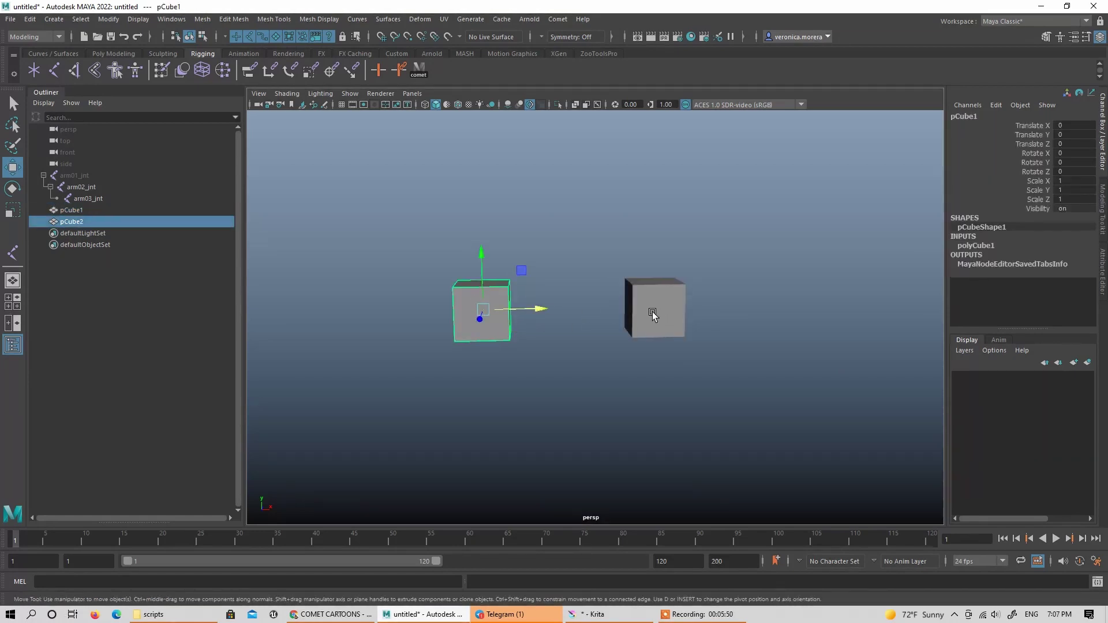
Open the Node Editor, clear its graph and graph pCube1 and pCube2's connections
{"action": "left_click", "coordinate": [171, 19]}
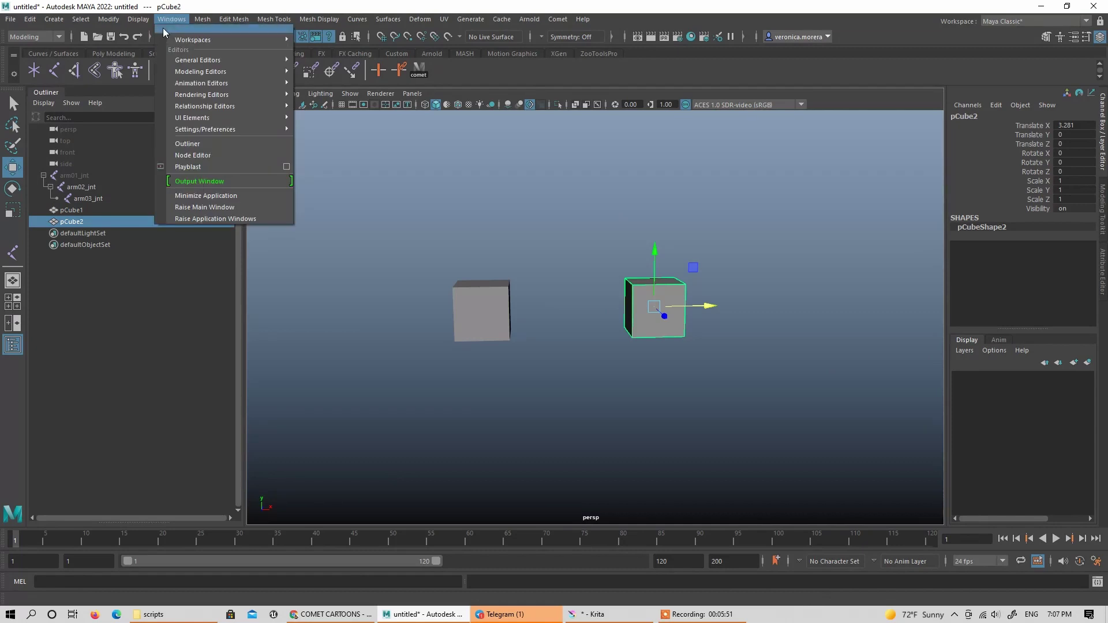
{"action": "left_click", "coordinate": [215, 162]}
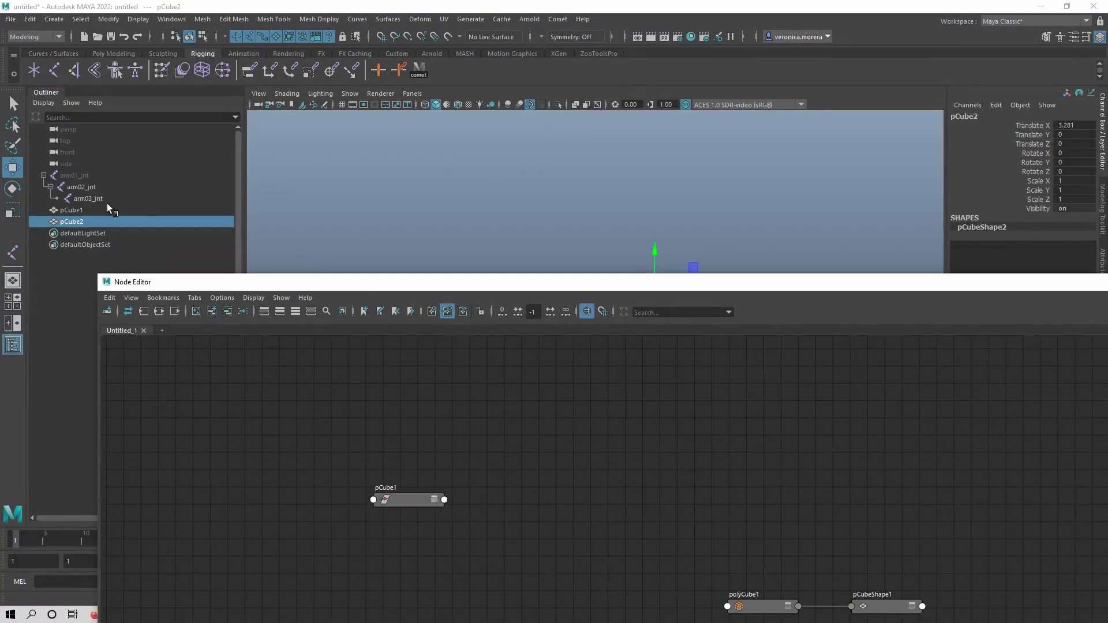
{"action": "left_click", "coordinate": [81, 209], "text": "ctrl"}
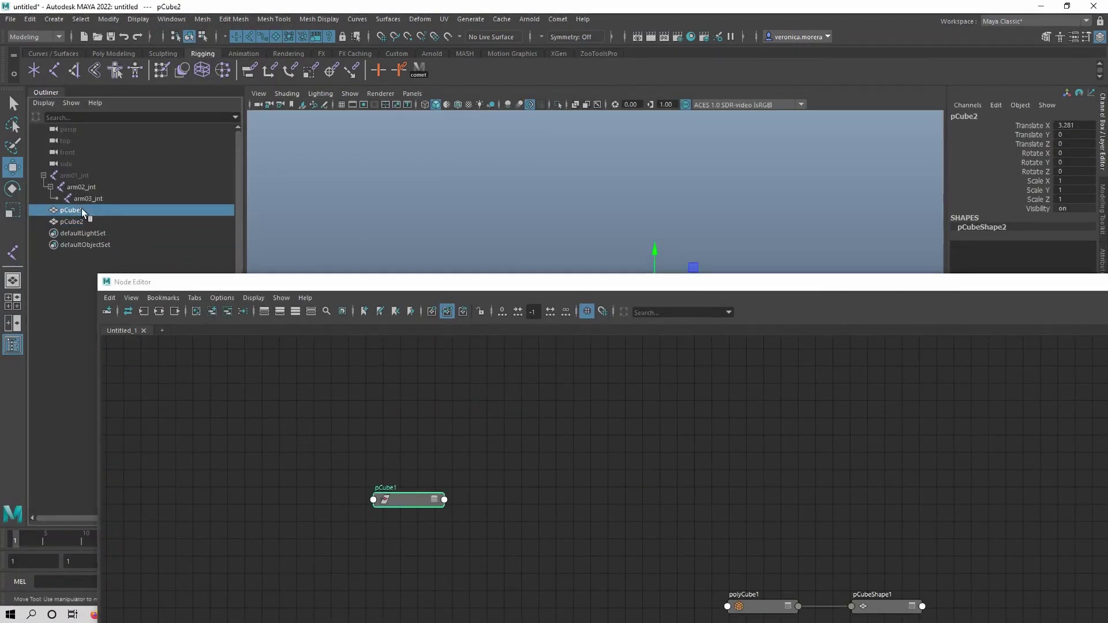
{"action": "left_click", "coordinate": [196, 311]}
{"action": "left_click_drag", "start_coordinate": [480, 283], "coordinate": [476, 213]}
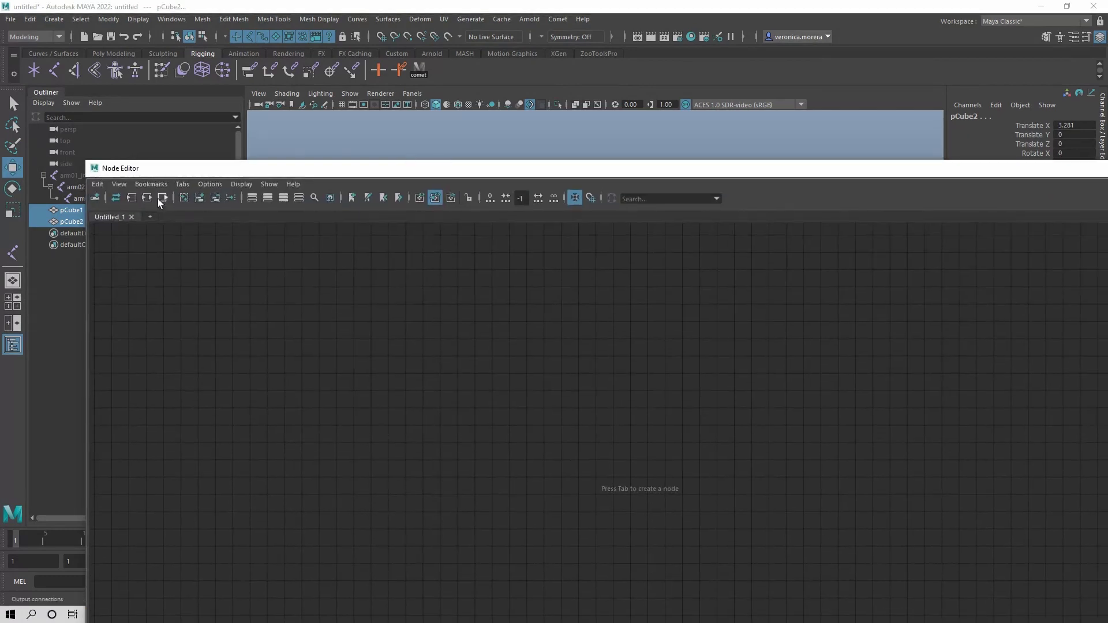
{"action": "left_click", "coordinate": [146, 197]}
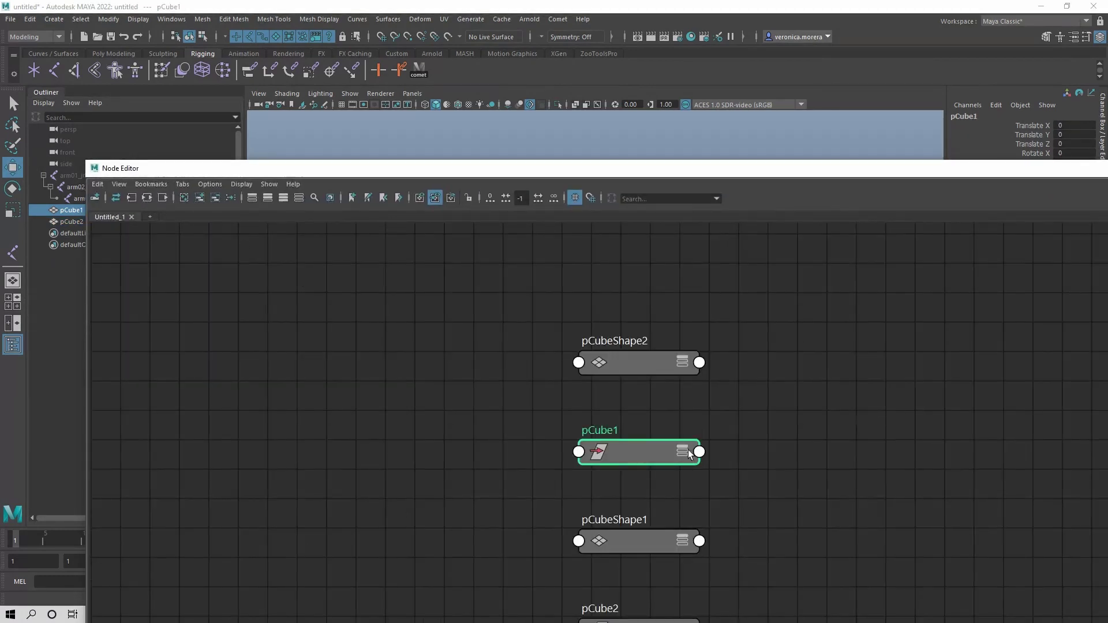
Remove pCubeShape1 and pCubeShape2 from the graph and place both transform nodes side by side
{"action": "middle_click_drag", "start_coordinate": [691, 456], "coordinate": [497, 353], "text": "alt"}
{"action": "left_click_drag", "start_coordinate": [491, 349], "coordinate": [705, 341]}
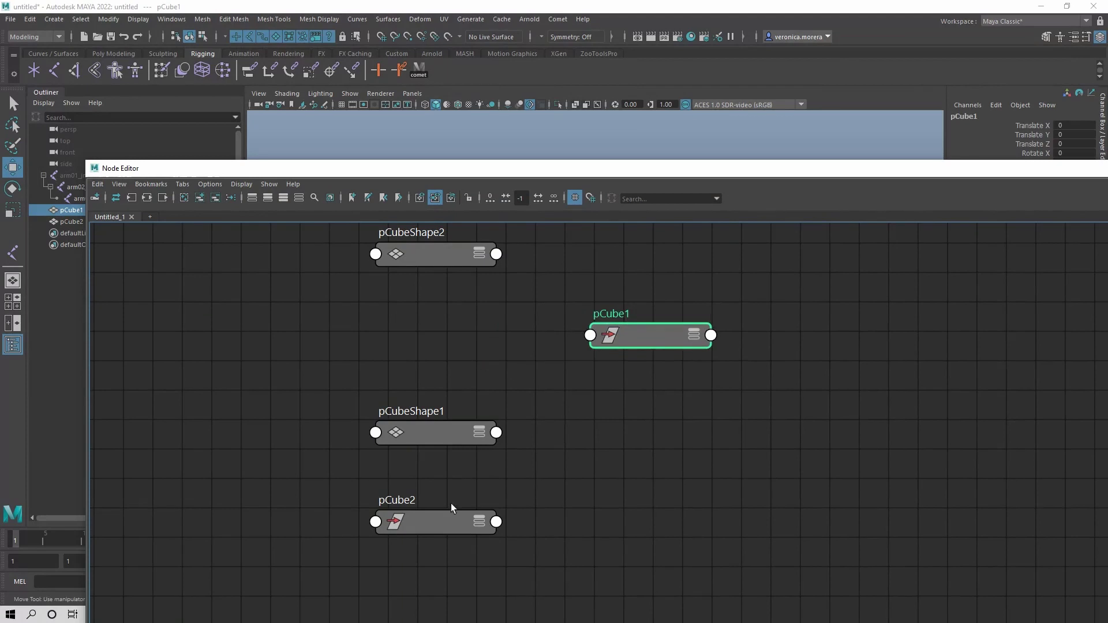
{"action": "left_click_drag", "start_coordinate": [444, 515], "coordinate": [889, 327]}
{"action": "left_click_drag", "start_coordinate": [314, 240], "coordinate": [514, 477]}
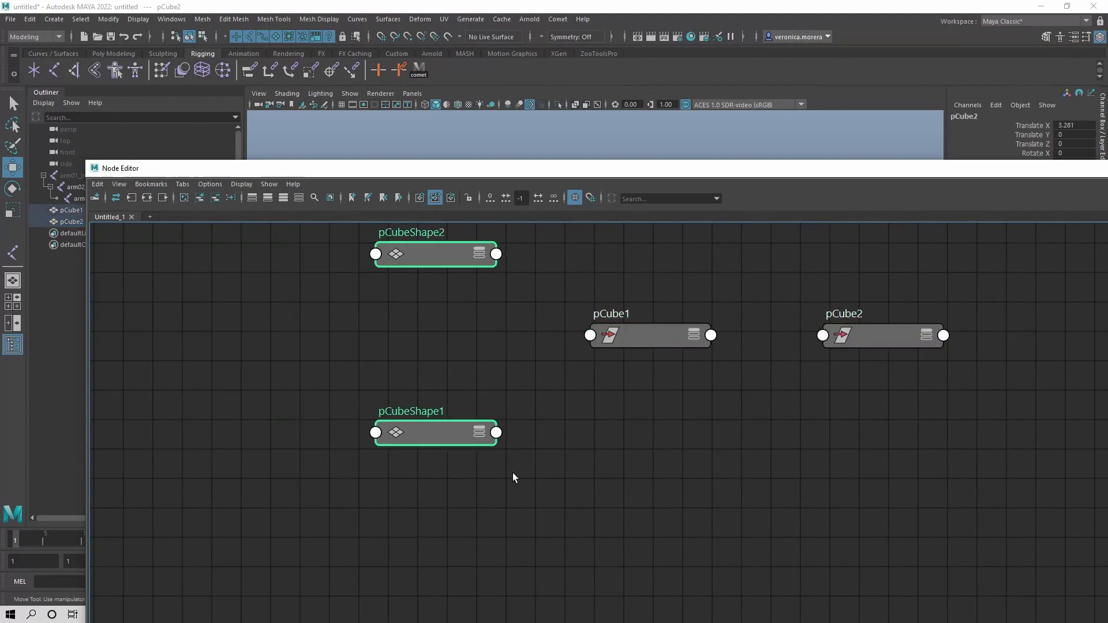
{"action": "left_click", "coordinate": [212, 198]}
{"action": "left_click_drag", "start_coordinate": [658, 341], "coordinate": [443, 334]}
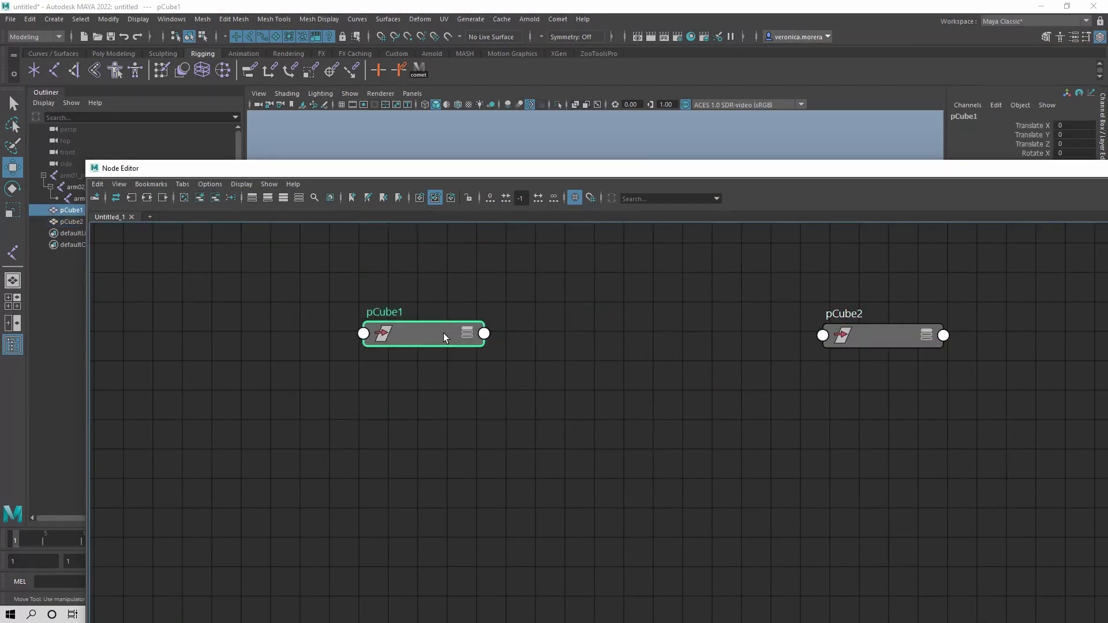
{"action": "left_click_drag", "start_coordinate": [843, 341], "coordinate": [774, 332]}
Connect pCube1's World Matrix[0] output into pCube2's offsetParentMatrix input
{"action": "left_click", "coordinate": [489, 333]}
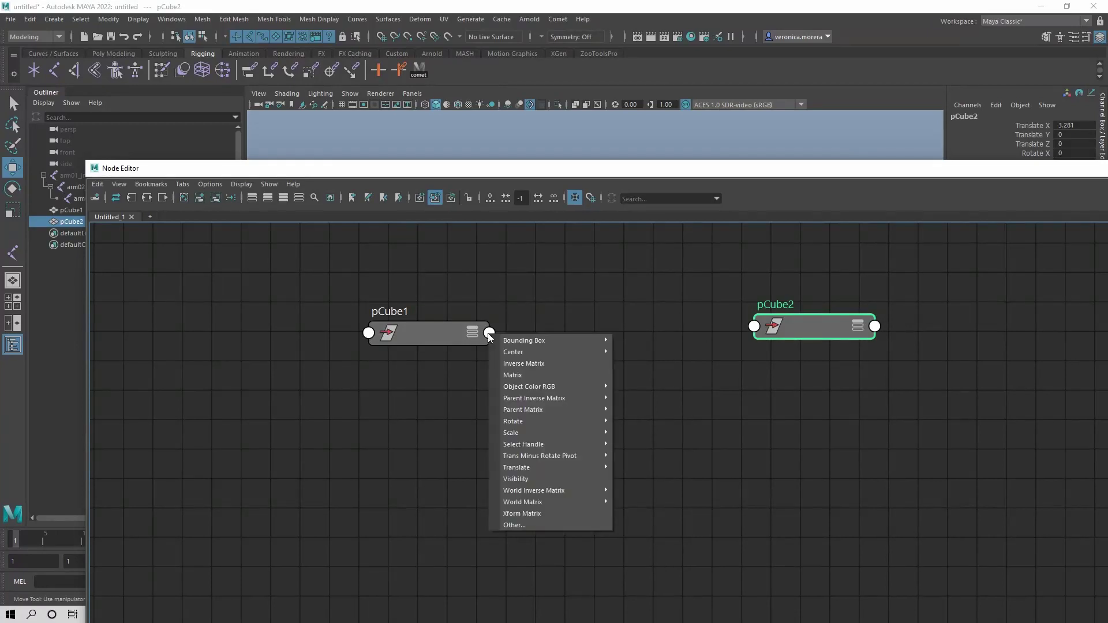
{"action": "mouse_move", "coordinate": [577, 502]}
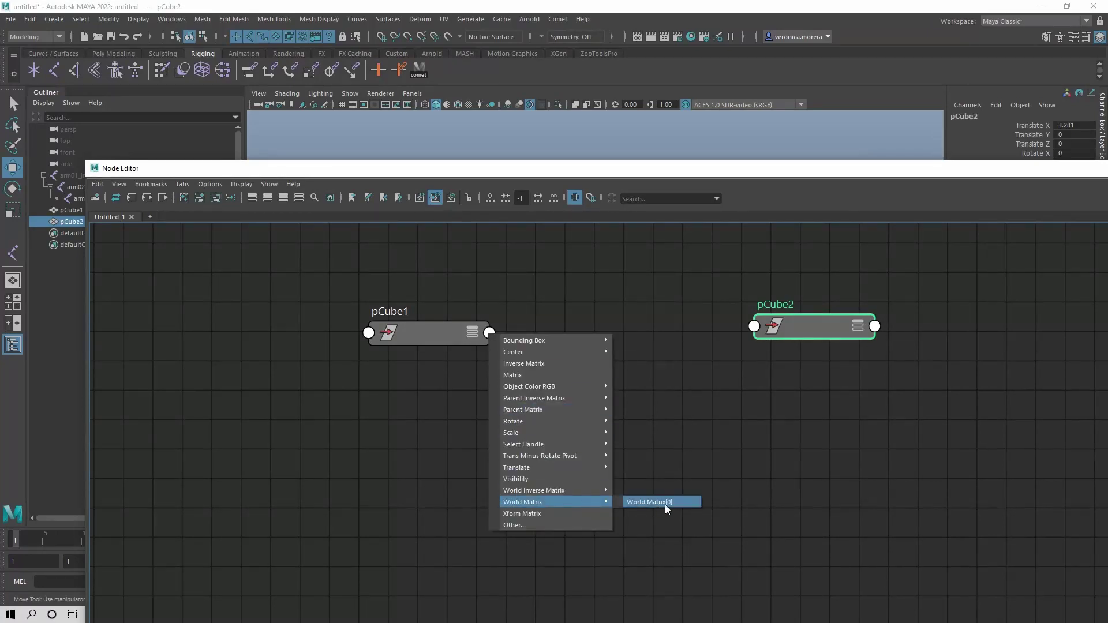
{"action": "left_click", "coordinate": [682, 502]}
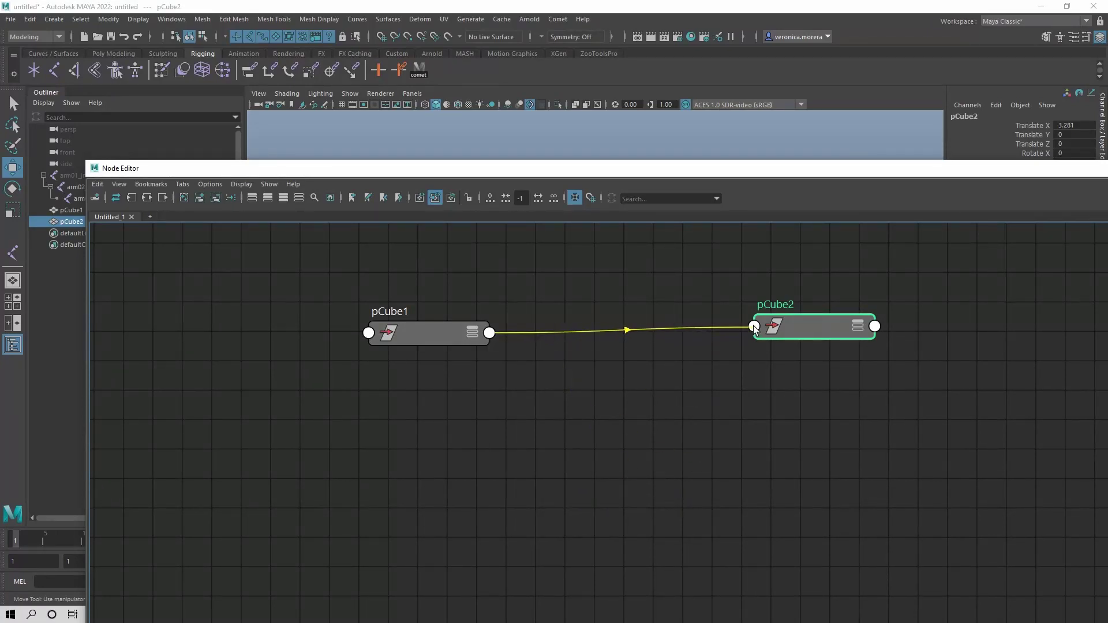
{"action": "left_click", "coordinate": [754, 327]}
{"action": "left_click", "coordinate": [784, 336]}
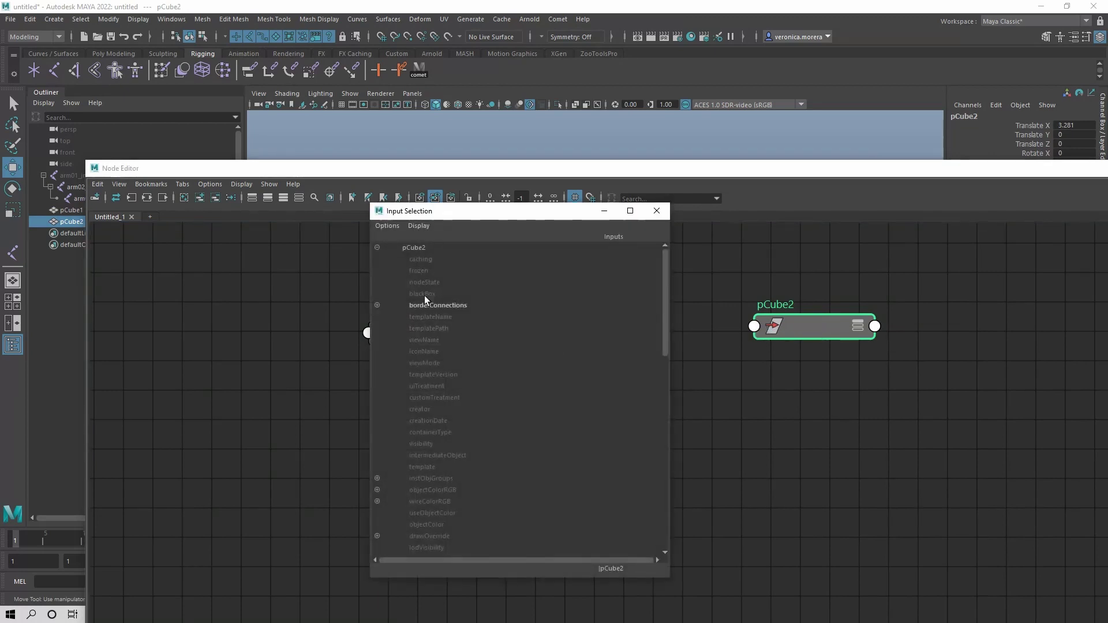
{"action": "left_click", "coordinate": [418, 225]}
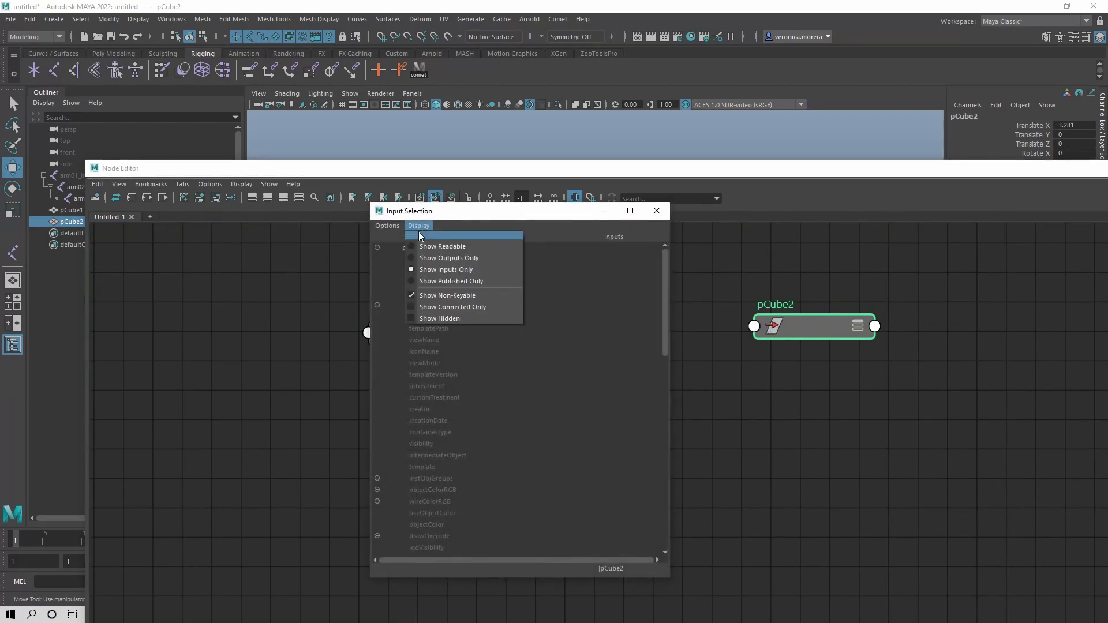
{"action": "left_click", "coordinate": [456, 296]}
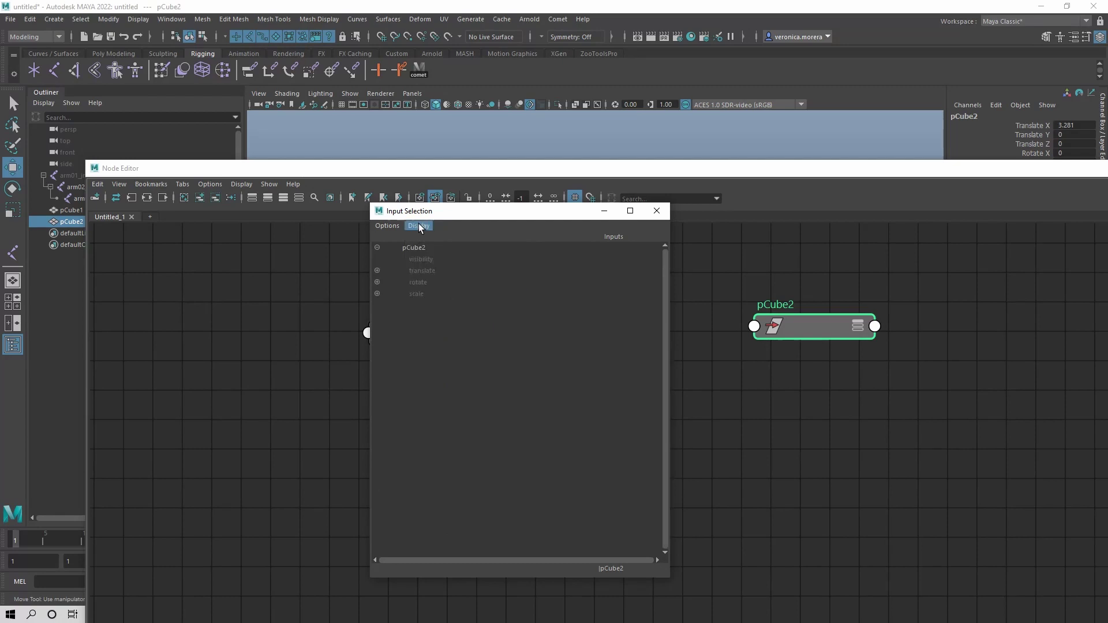
{"action": "left_click", "coordinate": [450, 293]}
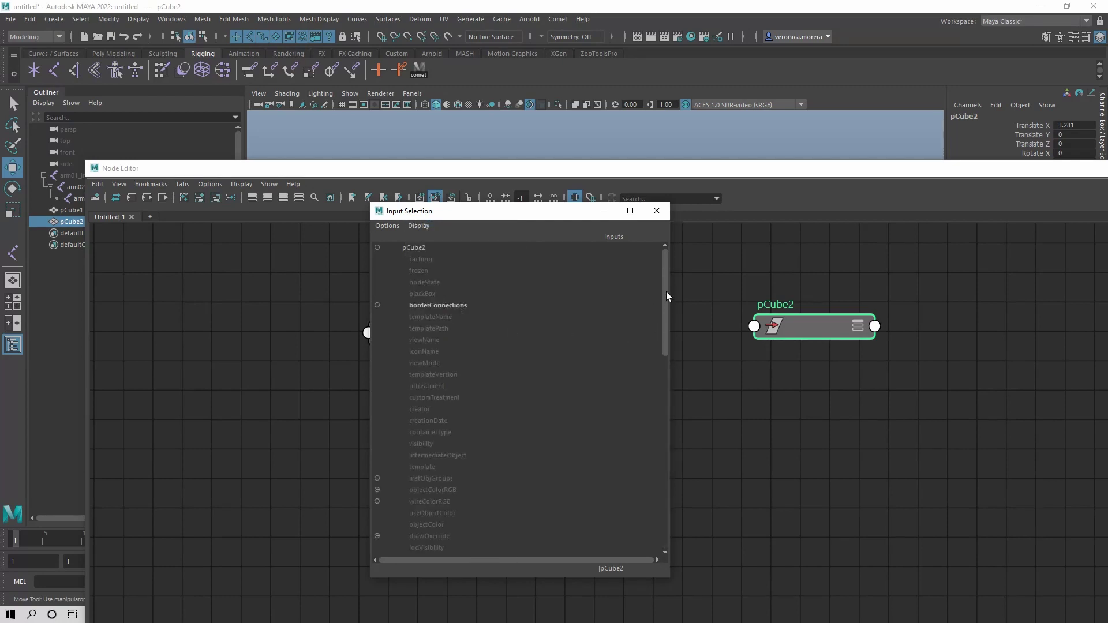
{"action": "left_click_drag", "start_coordinate": [667, 292], "coordinate": [663, 509]}
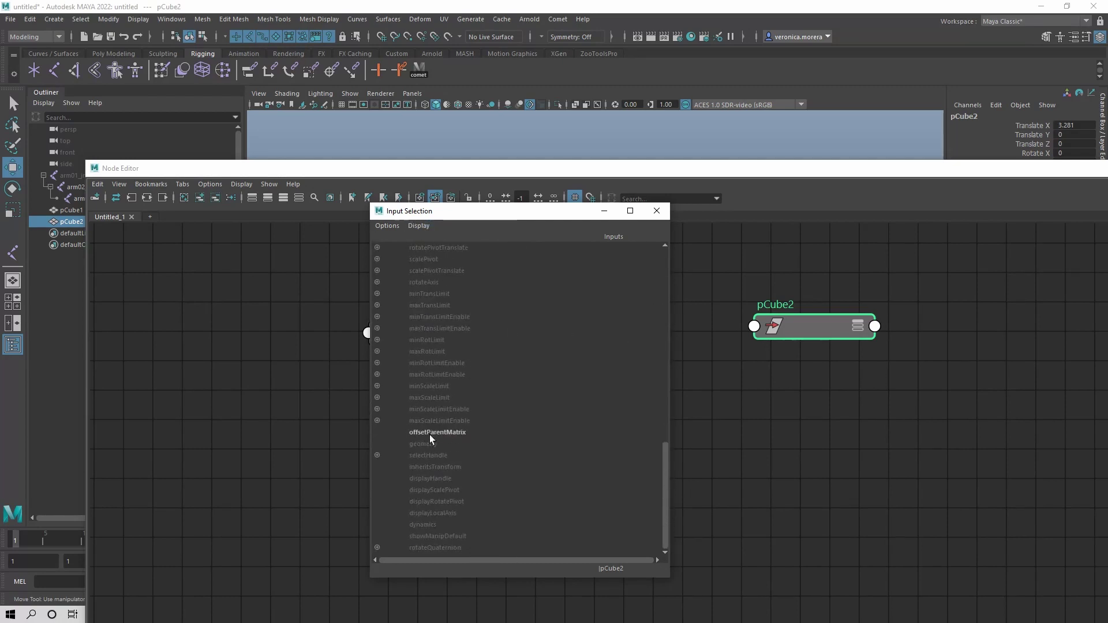
{"action": "left_click", "coordinate": [454, 433]}
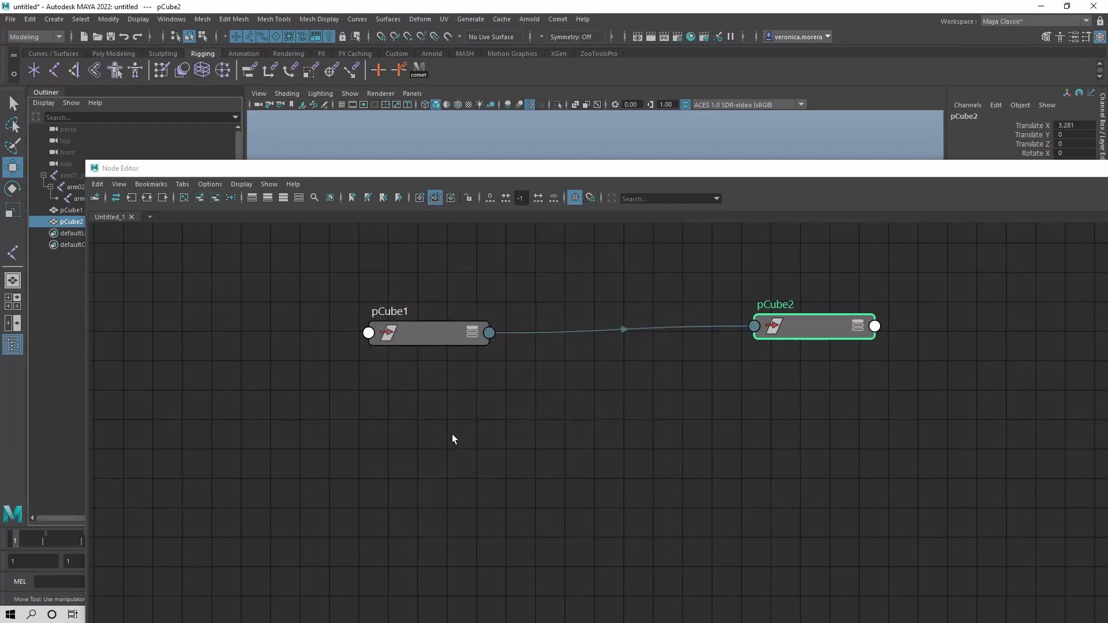
Move the Node Editor aside, show pCube2's Attribute Editor, and move pCube1 to watch pCube2 follow
{"action": "left_click_drag", "start_coordinate": [643, 173], "coordinate": [491, 441]}
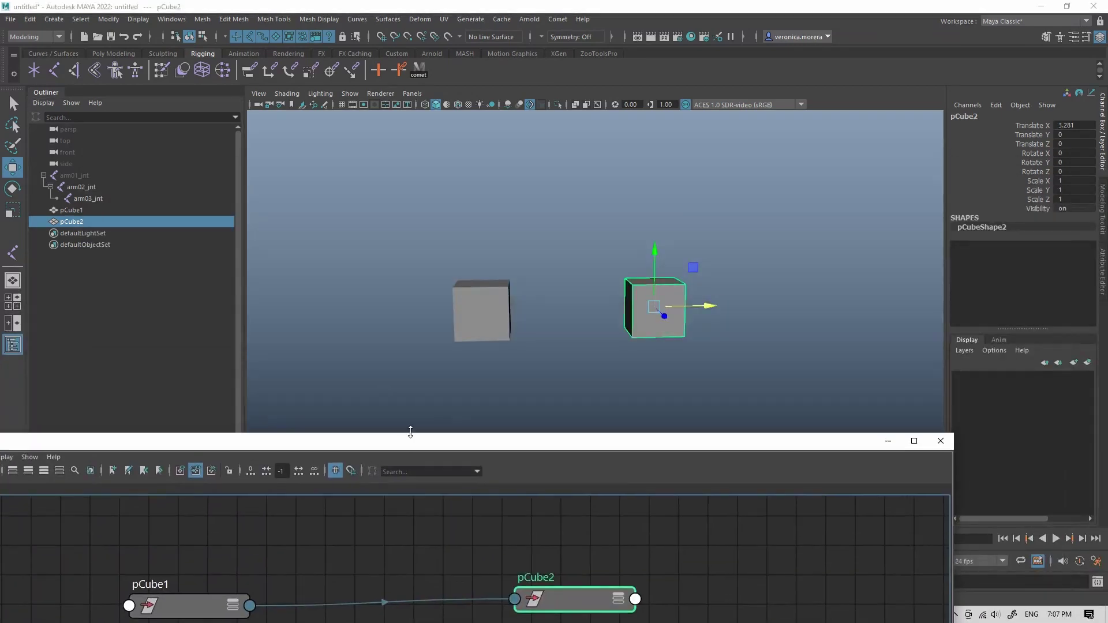
{"action": "left_click", "coordinate": [644, 336]}
{"action": "left_click", "coordinate": [669, 317]}
{"action": "key", "text": "ctrl+a"}
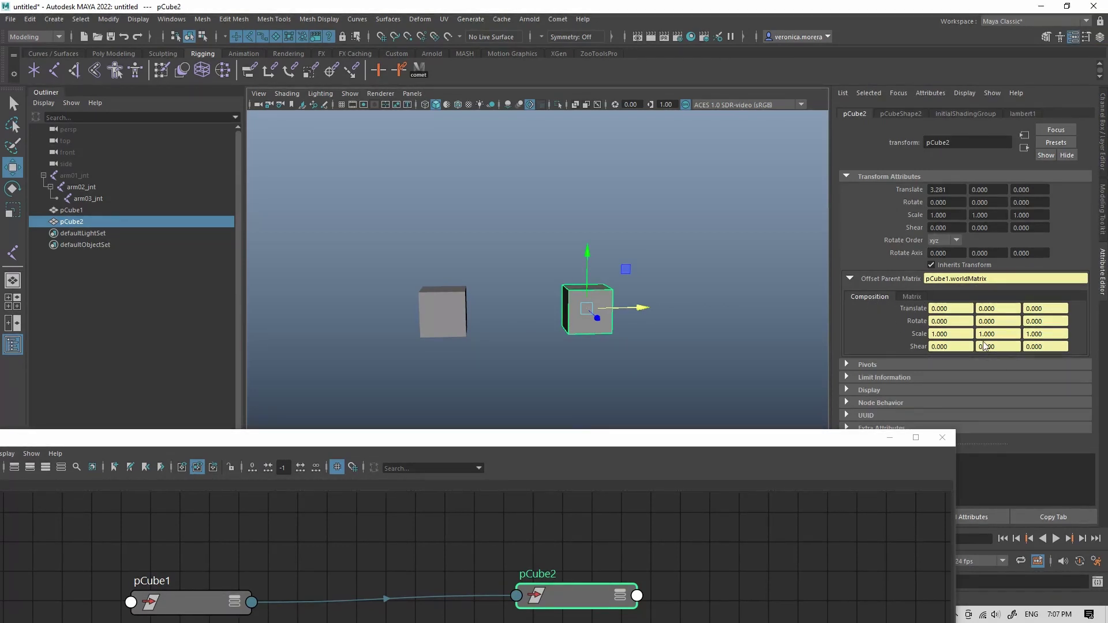
{"action": "left_click", "coordinate": [456, 308]}
{"action": "left_click_drag", "start_coordinate": [456, 308], "coordinate": [536, 261]}
{"action": "key", "text": "e"}
{"action": "key", "text": "r"}
Rotate pCube2 on its own, then move pCube1 so it carries pCube2 along
{"action": "left_click", "coordinate": [614, 172]}
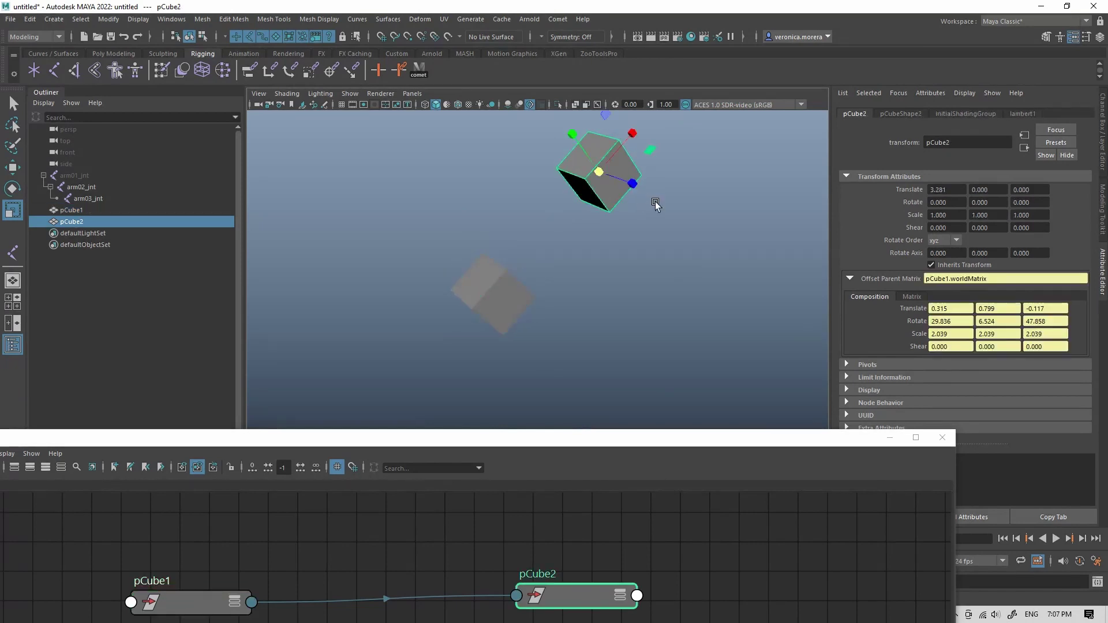
{"action": "key", "text": "e"}
{"action": "left_click_drag", "start_coordinate": [613, 199], "coordinate": [638, 218]}
{"action": "key", "text": "w"}
{"action": "key", "text": "r"}
{"action": "left_click", "coordinate": [500, 299]}
{"action": "key", "text": "w"}
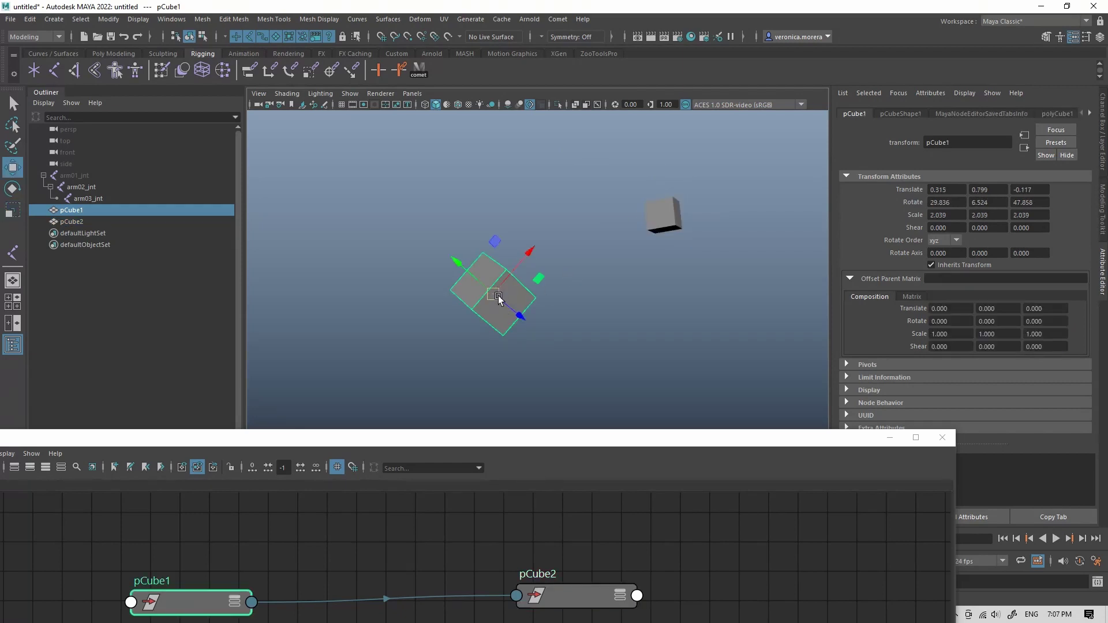
{"action": "left_click_drag", "start_coordinate": [505, 302], "coordinate": [439, 300]}
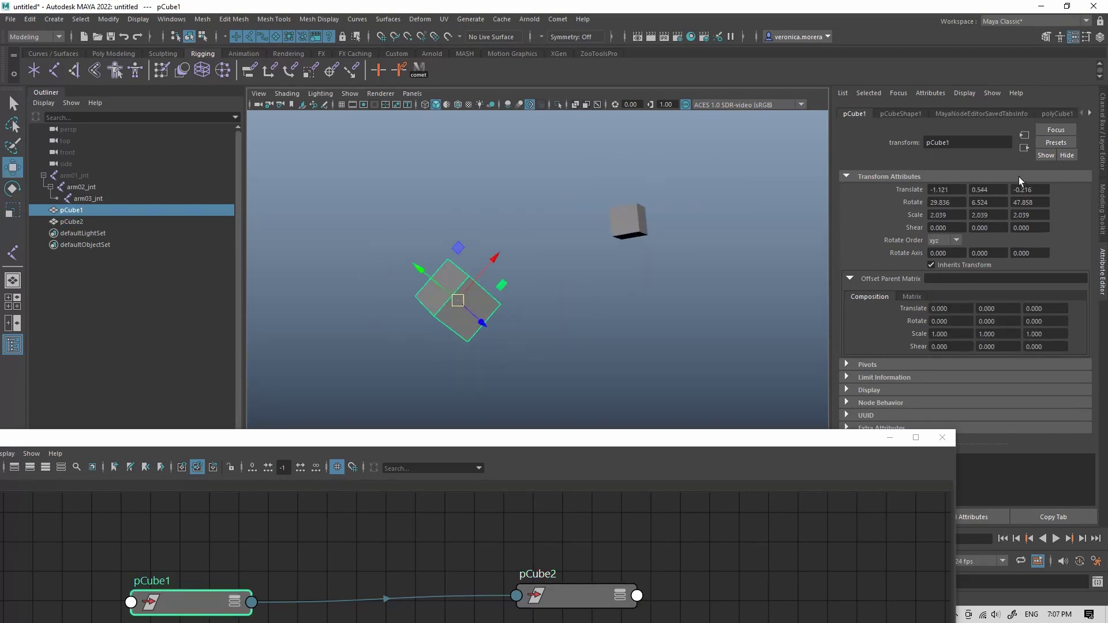
Back in the Channel Box, move pCube2 independently, then move pCube1 together with it
{"action": "left_click", "coordinate": [1104, 145]}
{"action": "left_click", "coordinate": [708, 209]}
{"action": "left_click_drag", "start_coordinate": [750, 203], "coordinate": [700, 206]}
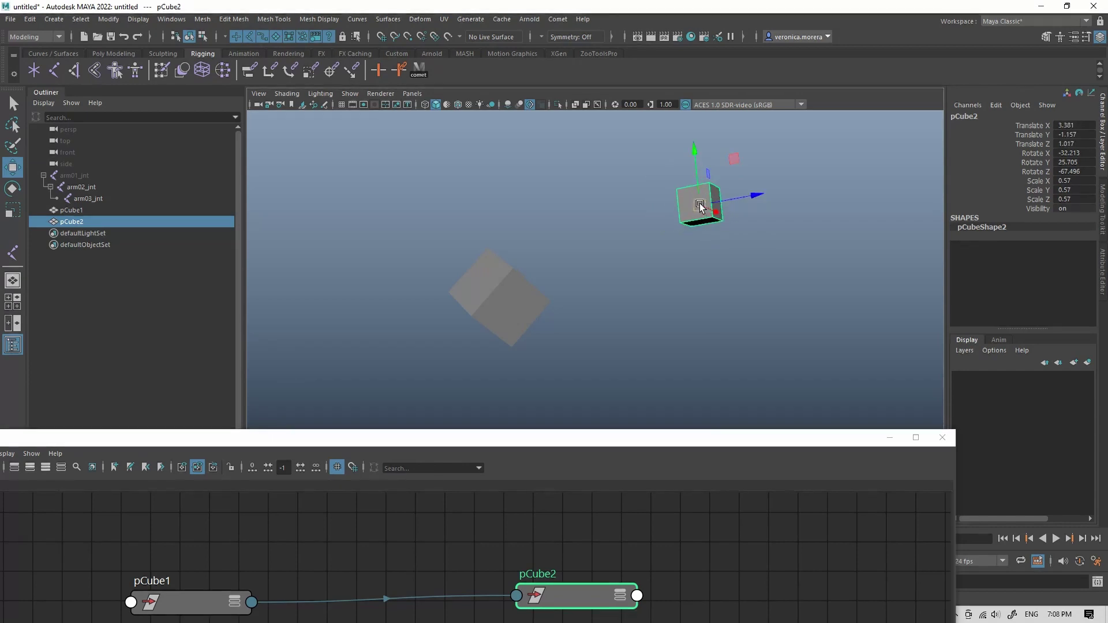
{"action": "left_click", "coordinate": [508, 309]}
{"action": "left_click_drag", "start_coordinate": [508, 303], "coordinate": [514, 270]}
{"action": "middle_click_drag", "start_coordinate": [515, 270], "coordinate": [574, 368], "text": "alt"}
Raise the Node Editor over most of the Maya window, showing pCube1 wired to pCube2
{"action": "left_click", "coordinate": [575, 367]}
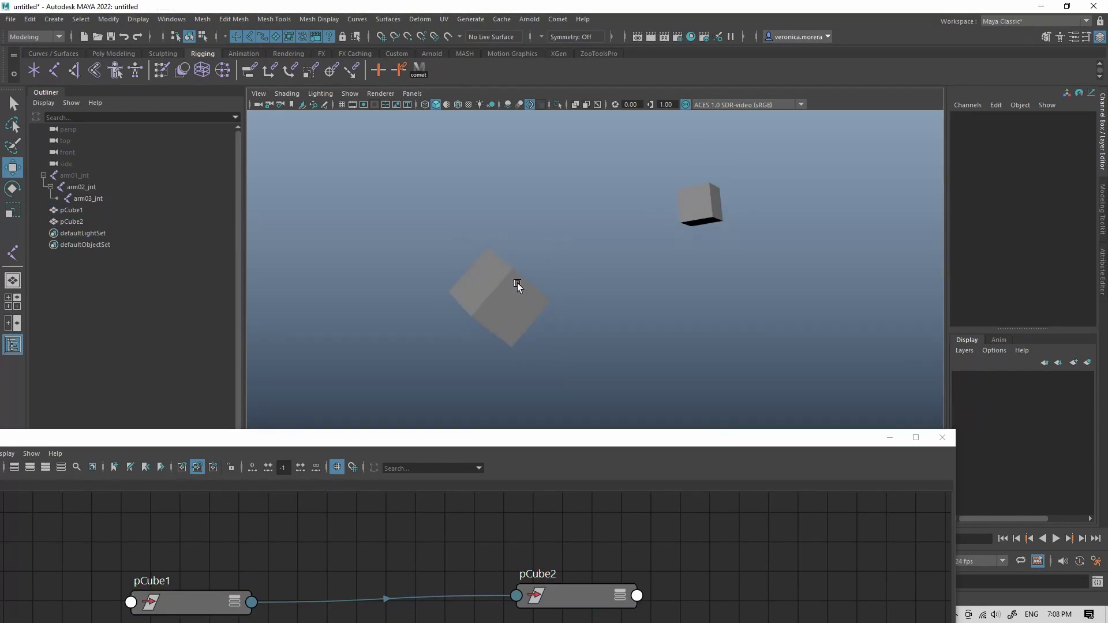
{"action": "left_click_drag", "start_coordinate": [714, 430], "coordinate": [815, 116]}
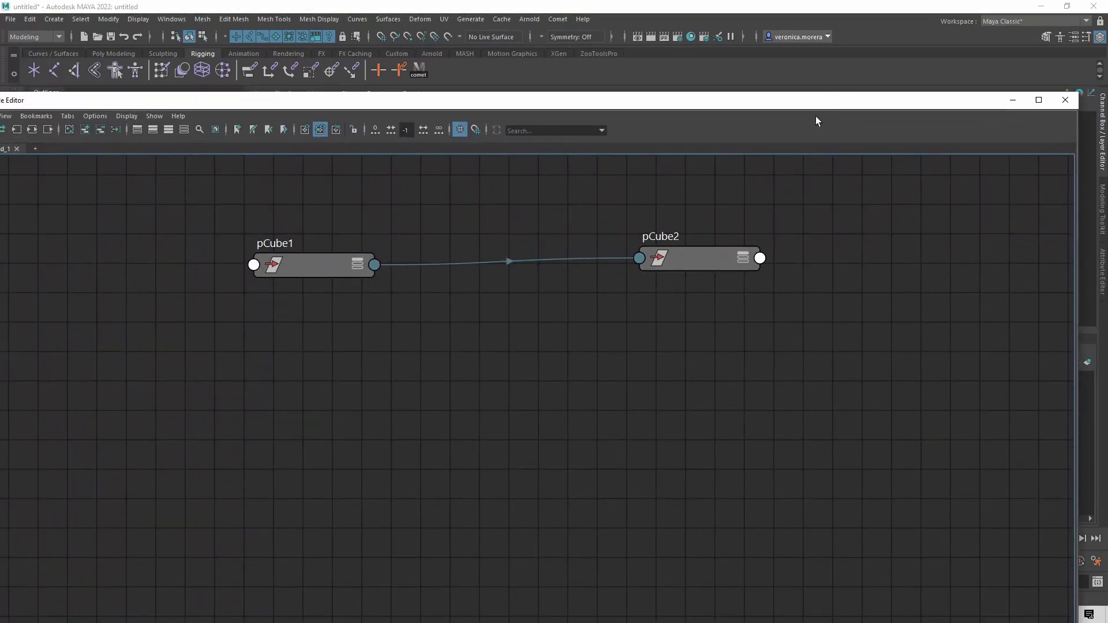